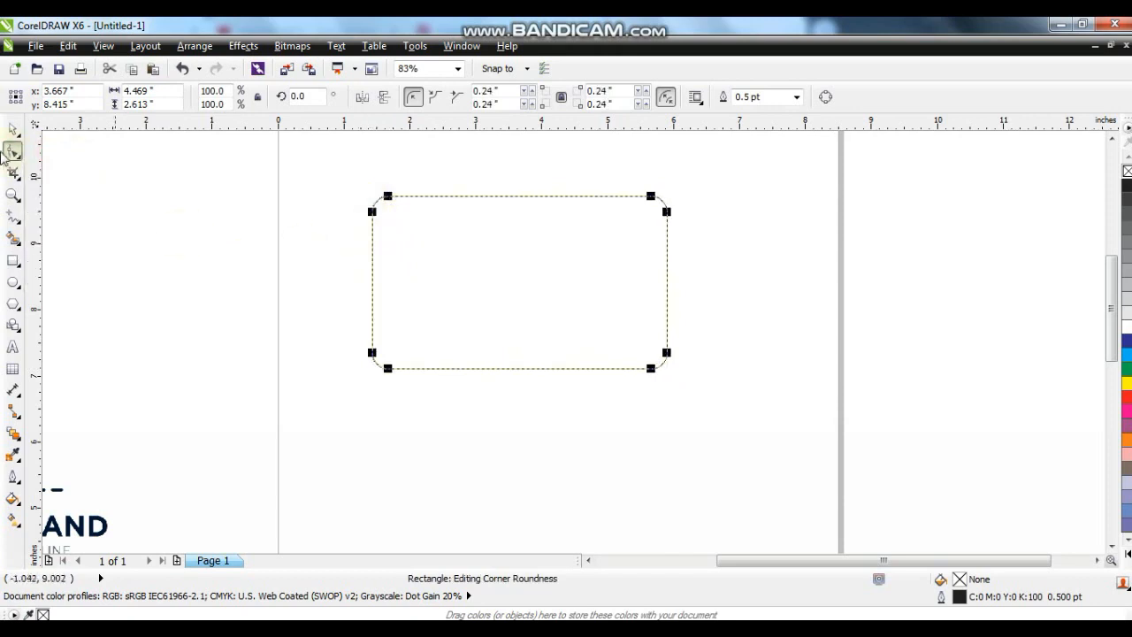
Resize the rounded rectangle to 3.5 inches wide and 2 inches high.
click(13, 132)
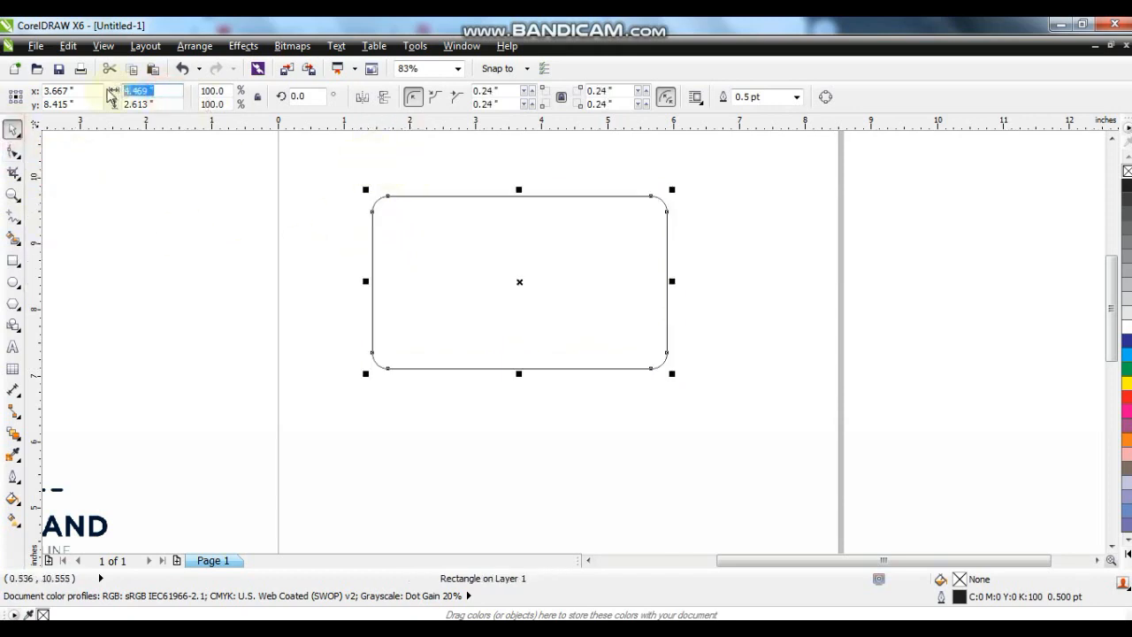
text(3.5)
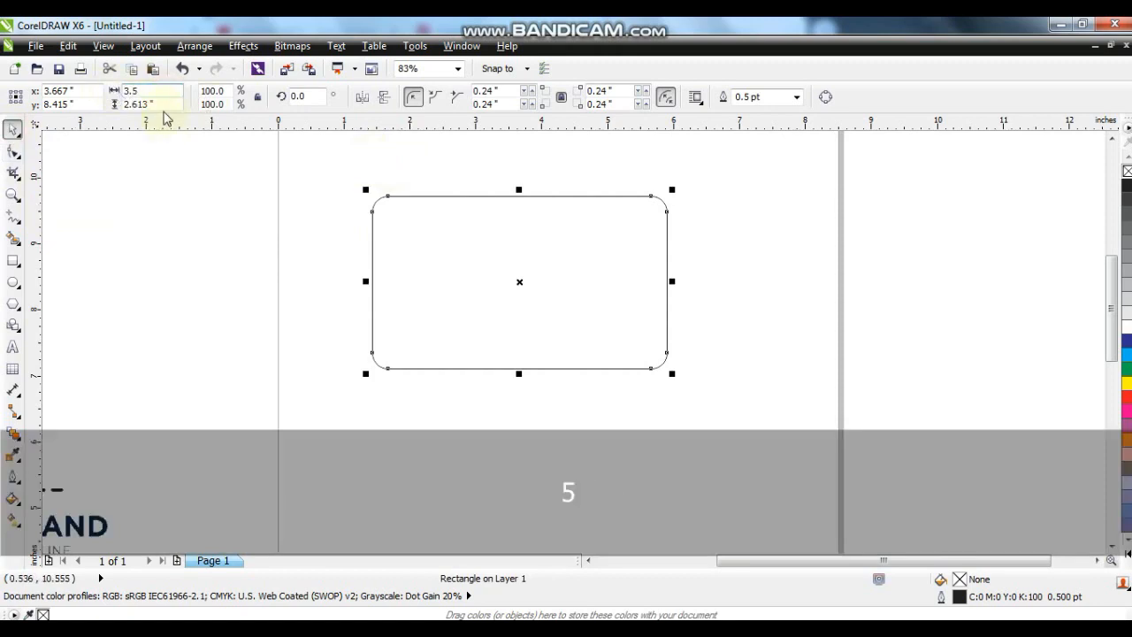
double_click(155, 104)
text(2)
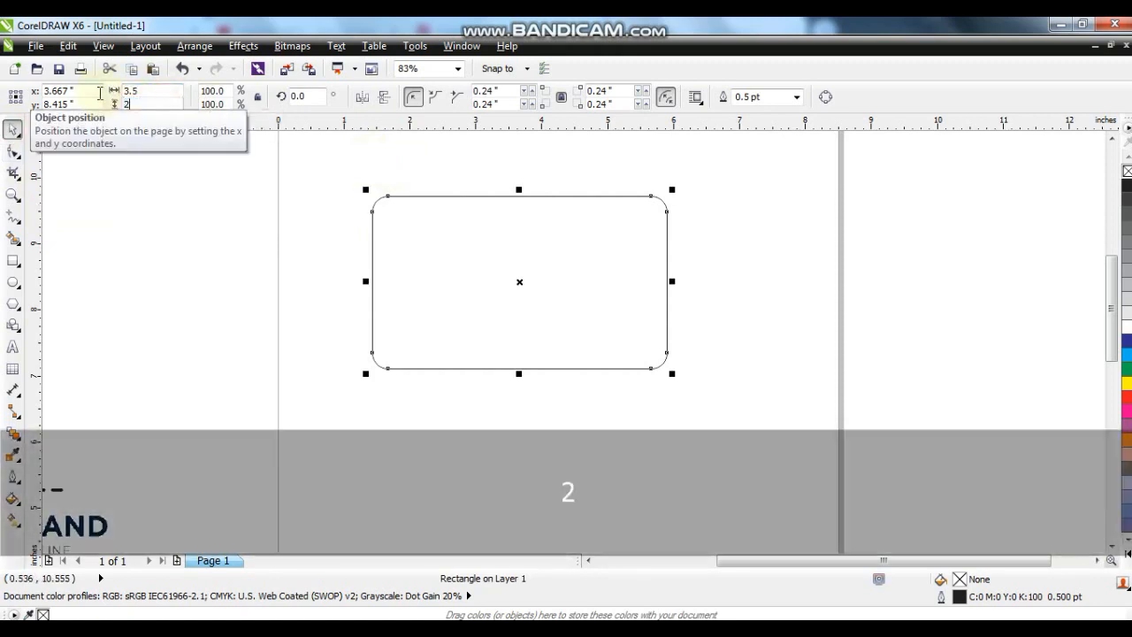
key(Return)
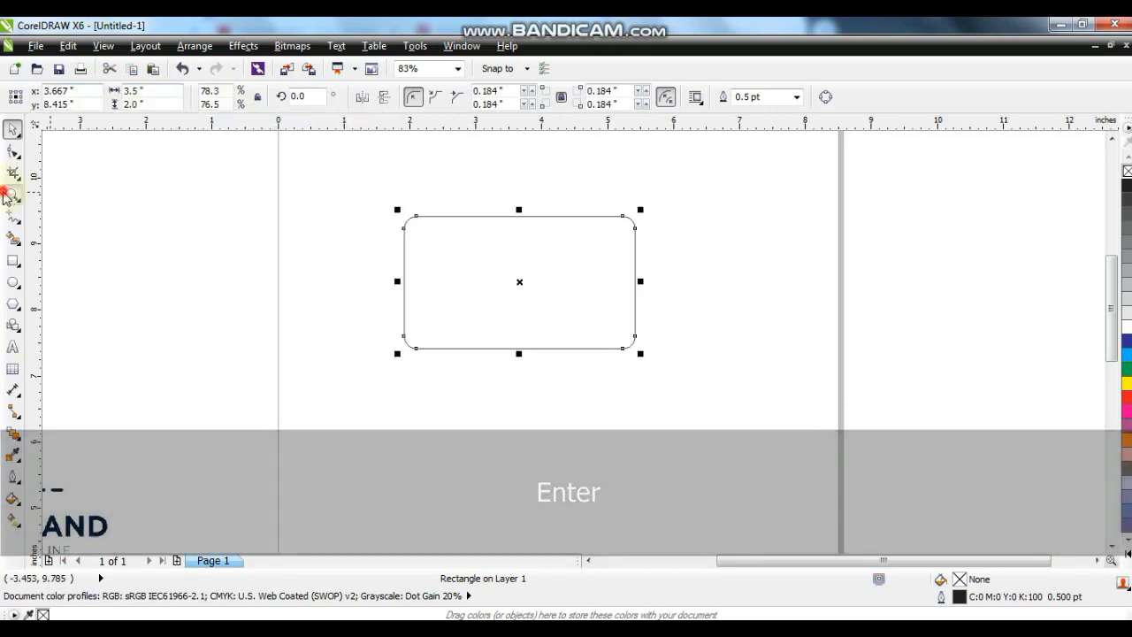
Draw a horizontal strip about 3.67 by 0.33 inches across the card's lower edge, overlapping both sides and the bottom.
click(11, 194)
drag(386, 202, 687, 375)
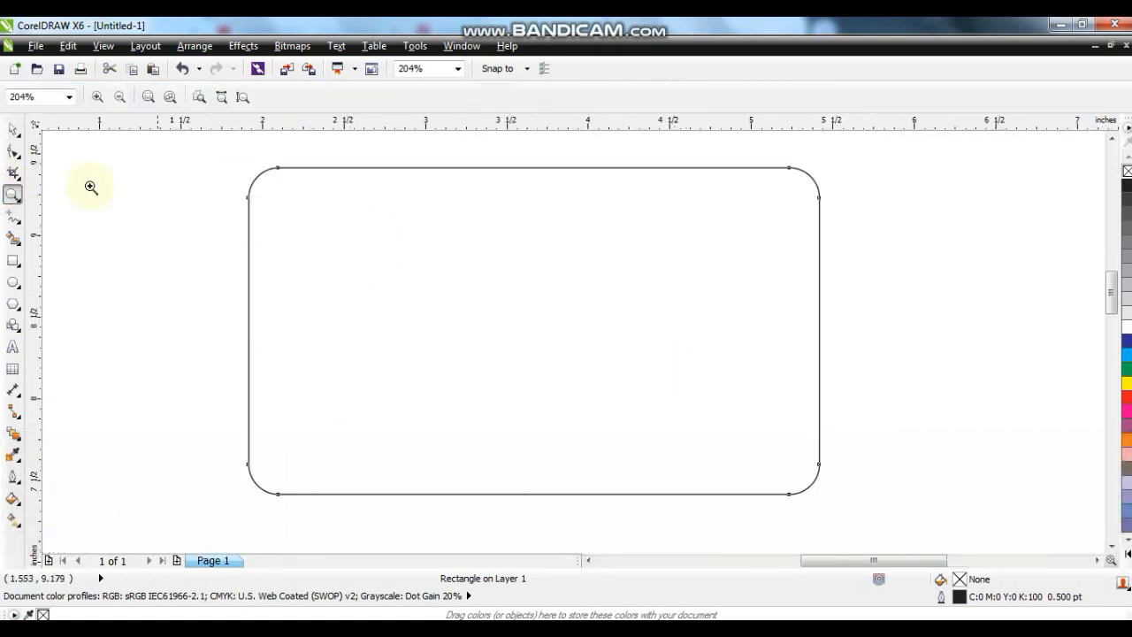
click(12, 130)
click(85, 262)
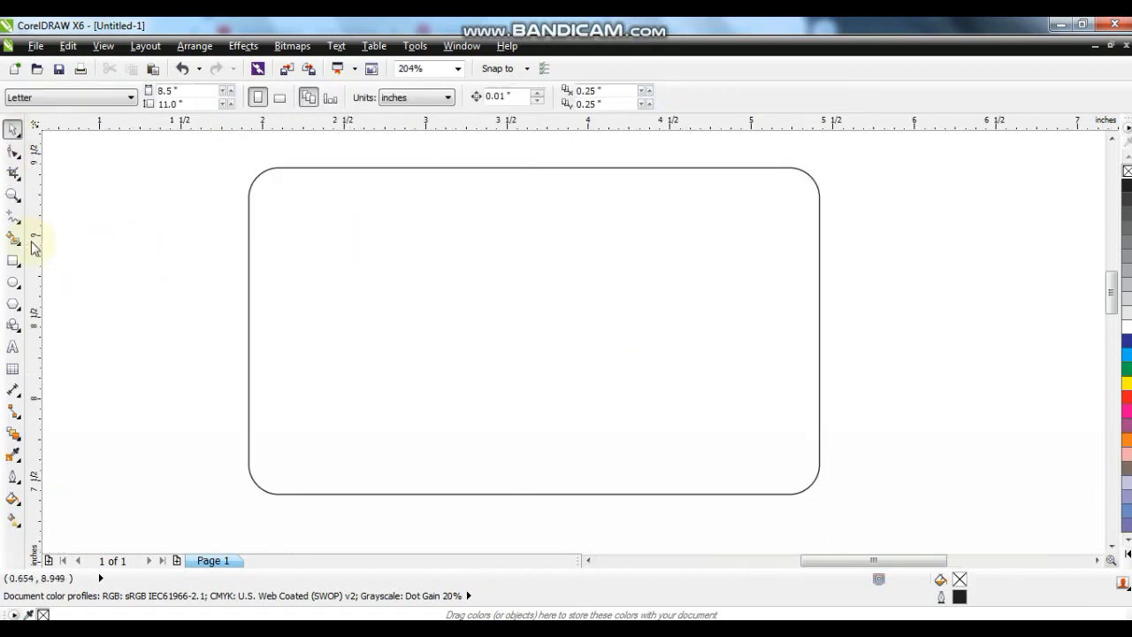
click(14, 262)
drag(236, 434, 833, 472)
click(13, 130)
drag(532, 391, 531, 412)
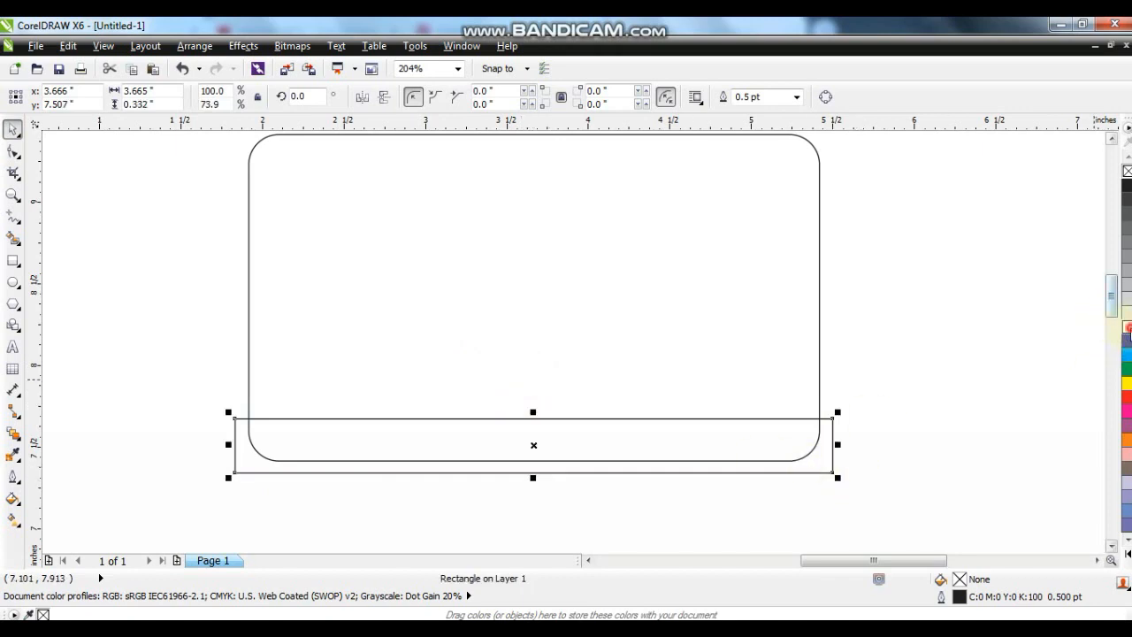
Fill the lower strip with white and the rounded card with C:100 M:100 Y:100 K:100 black.
click(1126, 328)
click(819, 335)
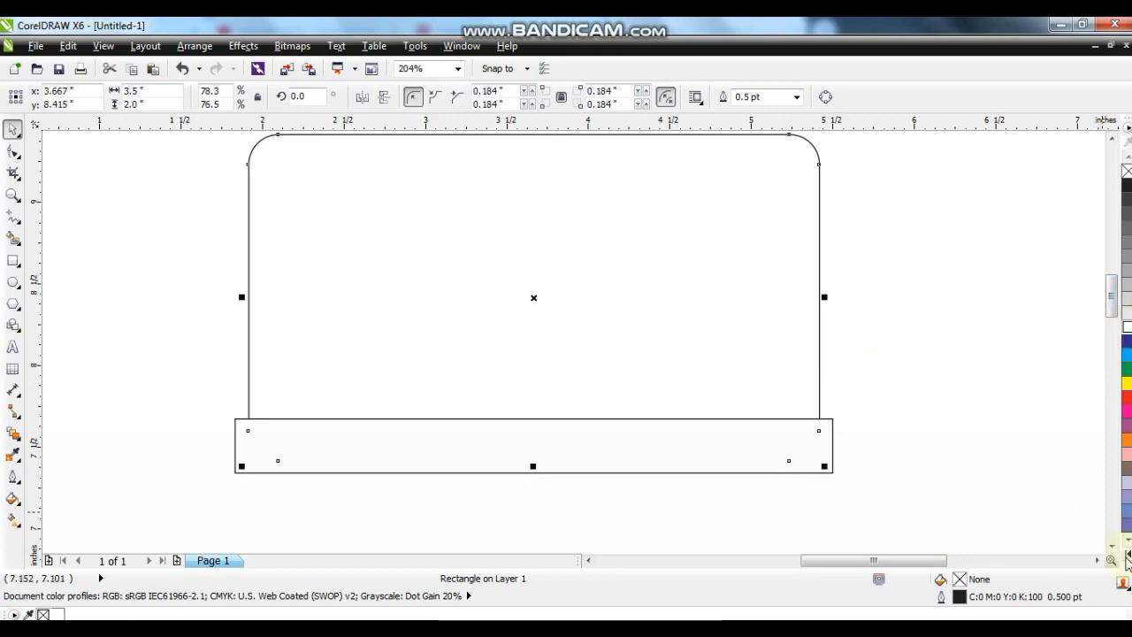
click(1126, 557)
click(1123, 211)
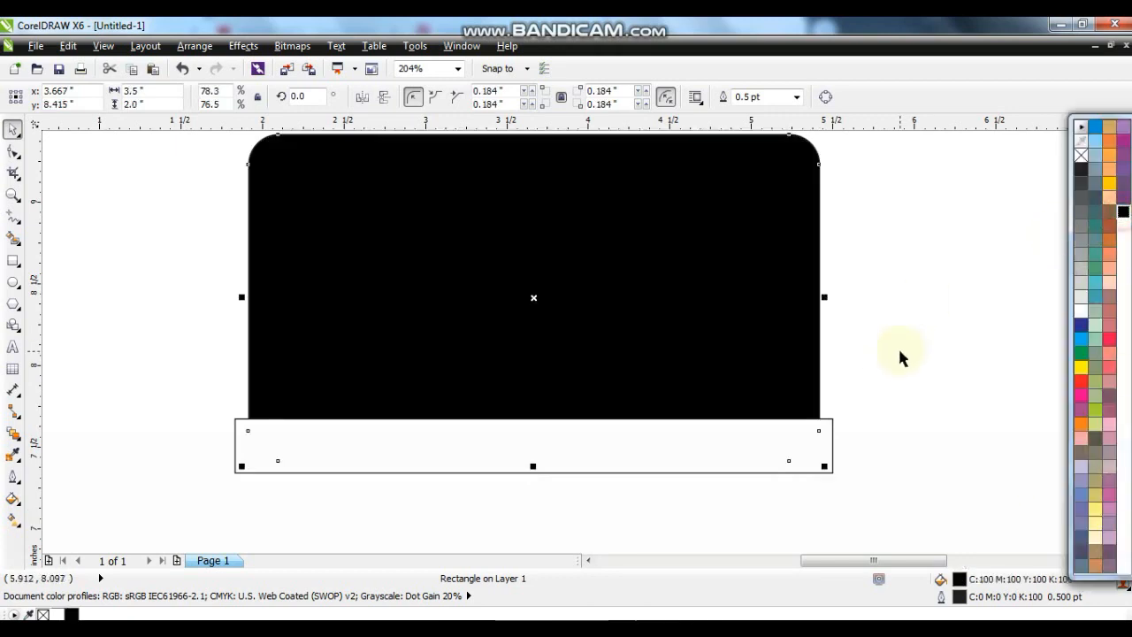
click(900, 348)
Remove the white strip's outline and PowerClip the strip inside the black rounded card.
click(823, 429)
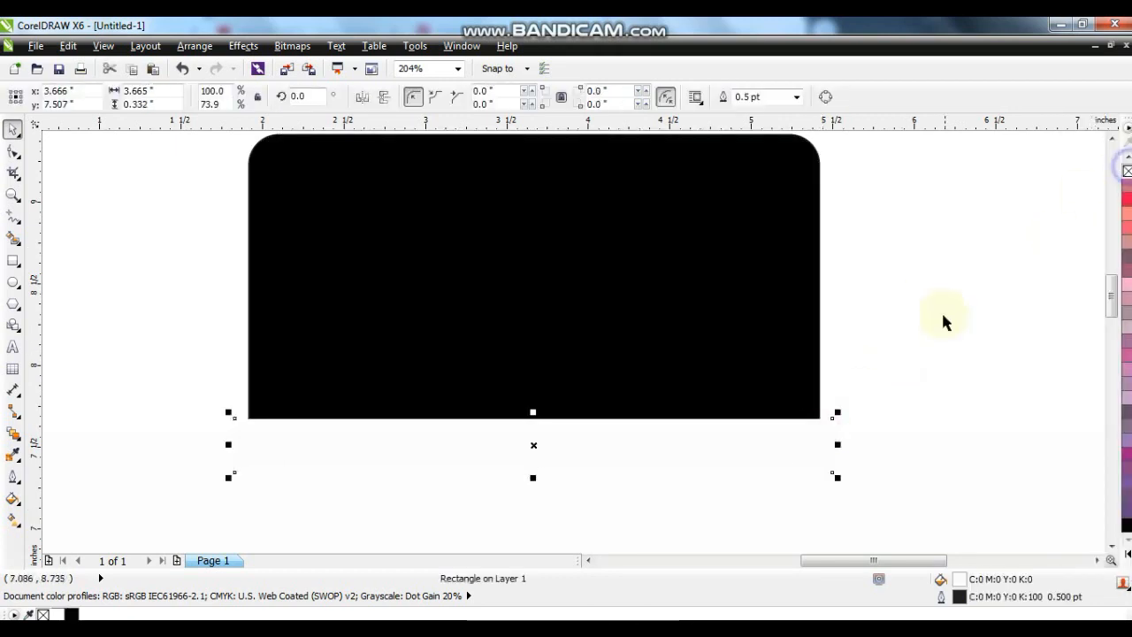
click(942, 326)
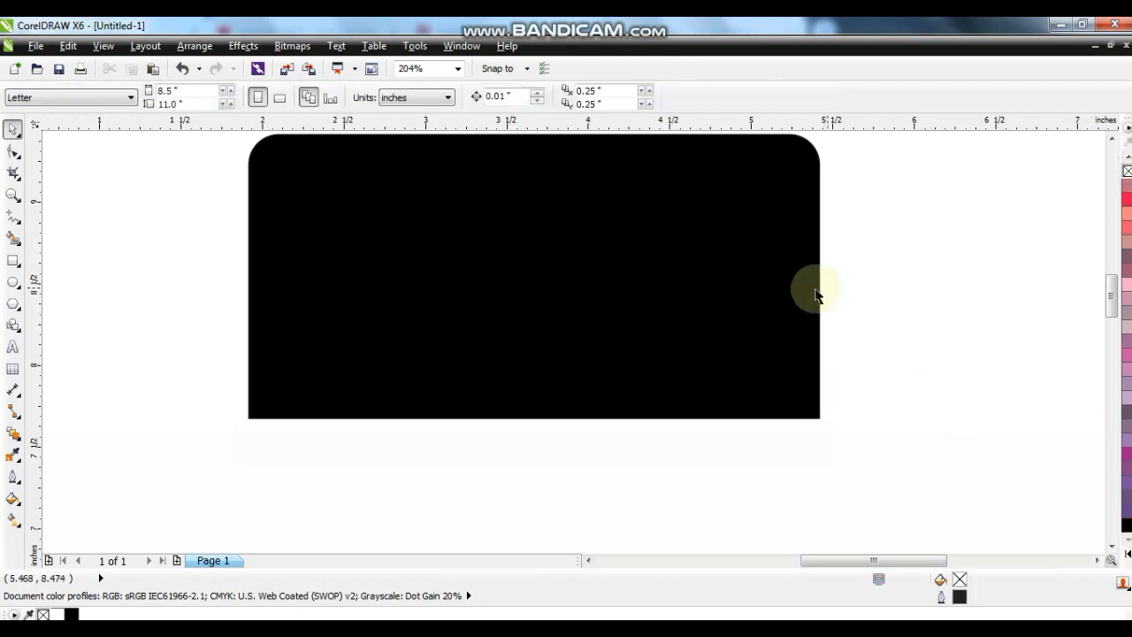
click(519, 447)
right_click(520, 440)
click(593, 68)
click(658, 218)
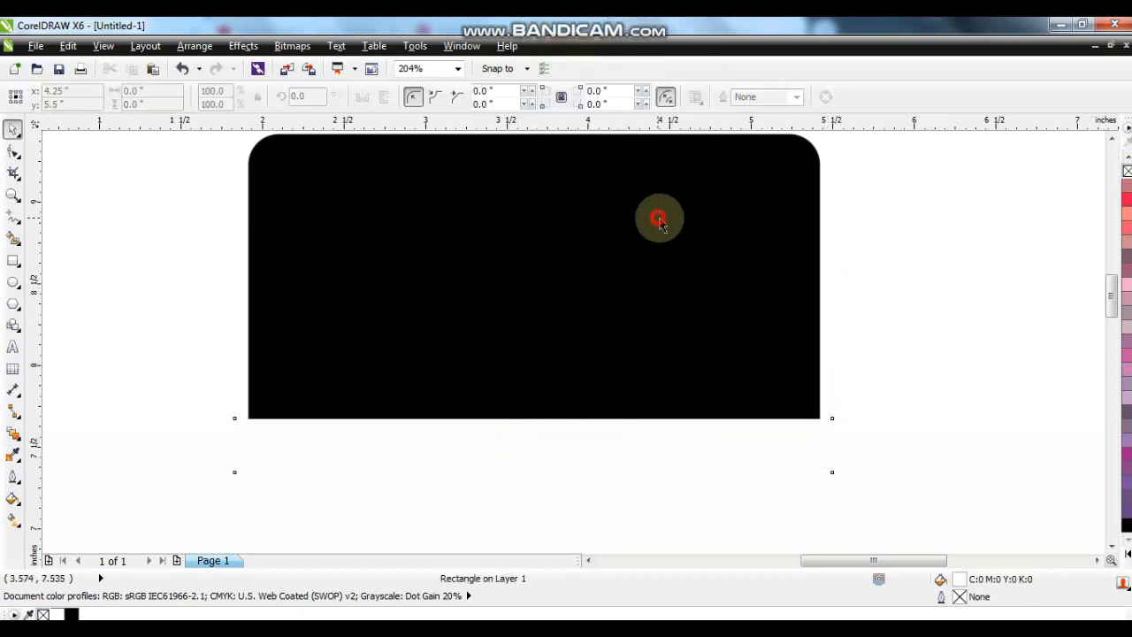
click(892, 305)
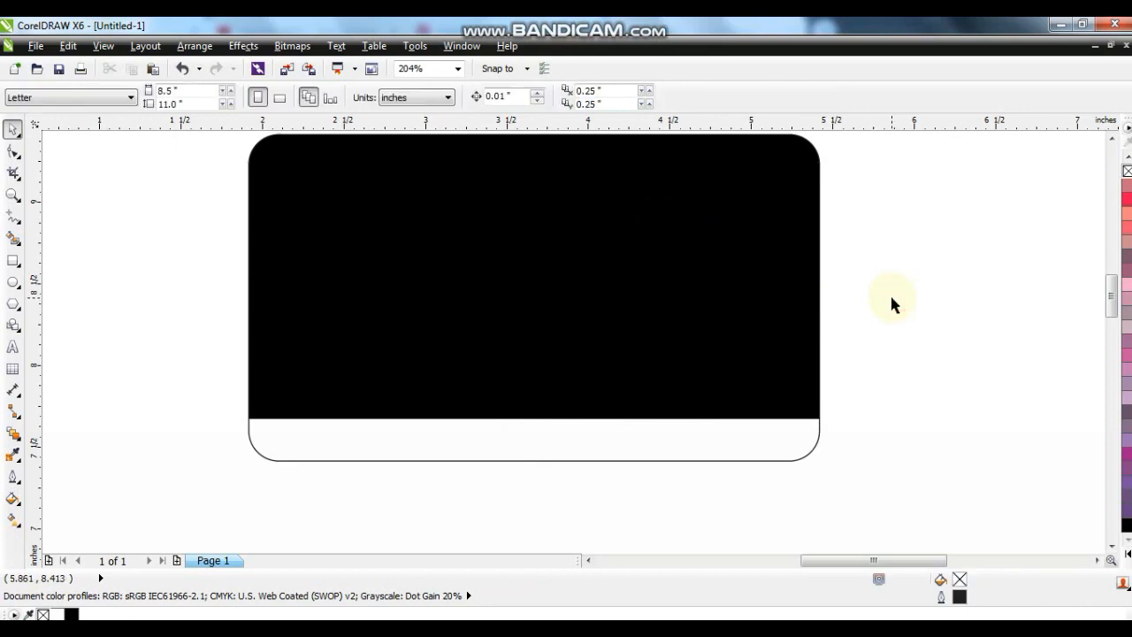
Draw a thin horizontal strip about 3.61 by 0.11 inches across the card, just above the white band.
click(12, 261)
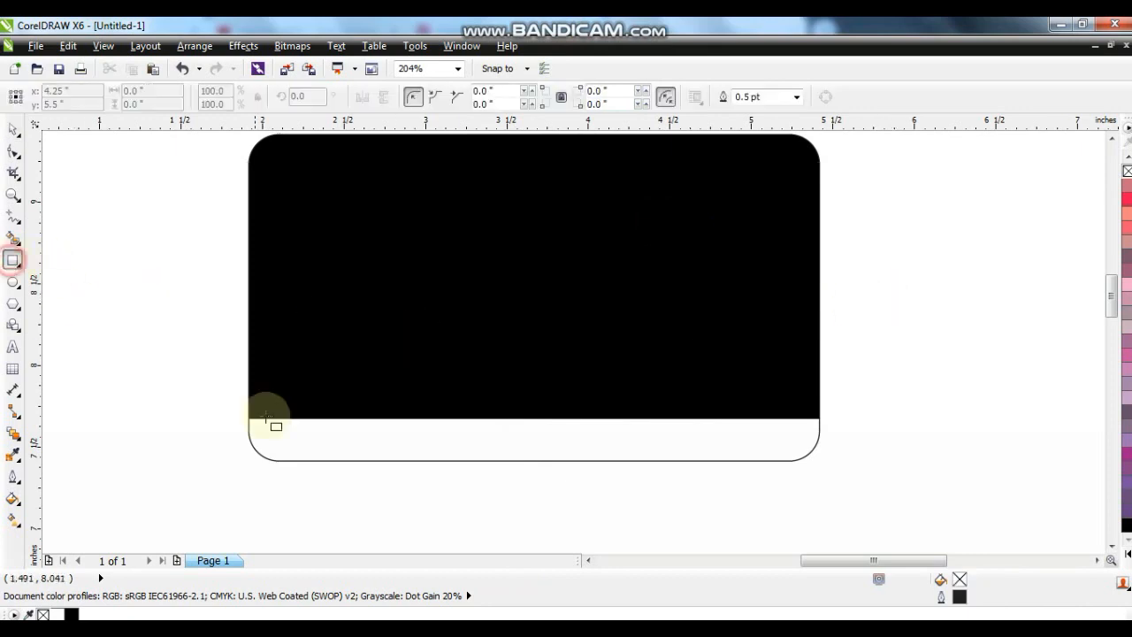
drag(239, 390, 828, 407)
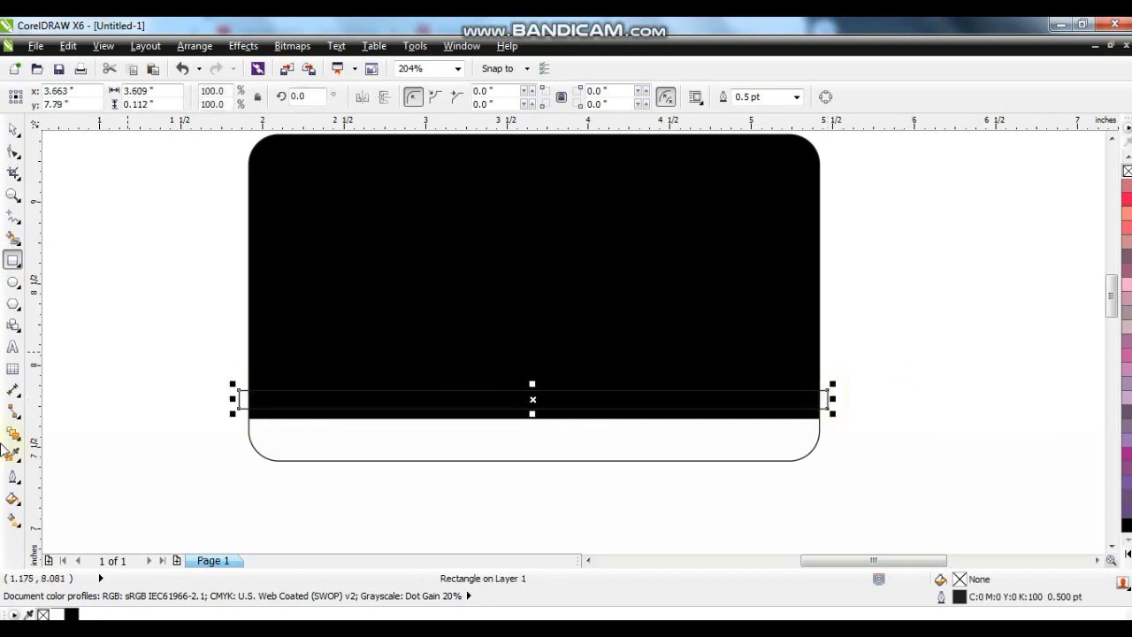
click(13, 500)
click(80, 376)
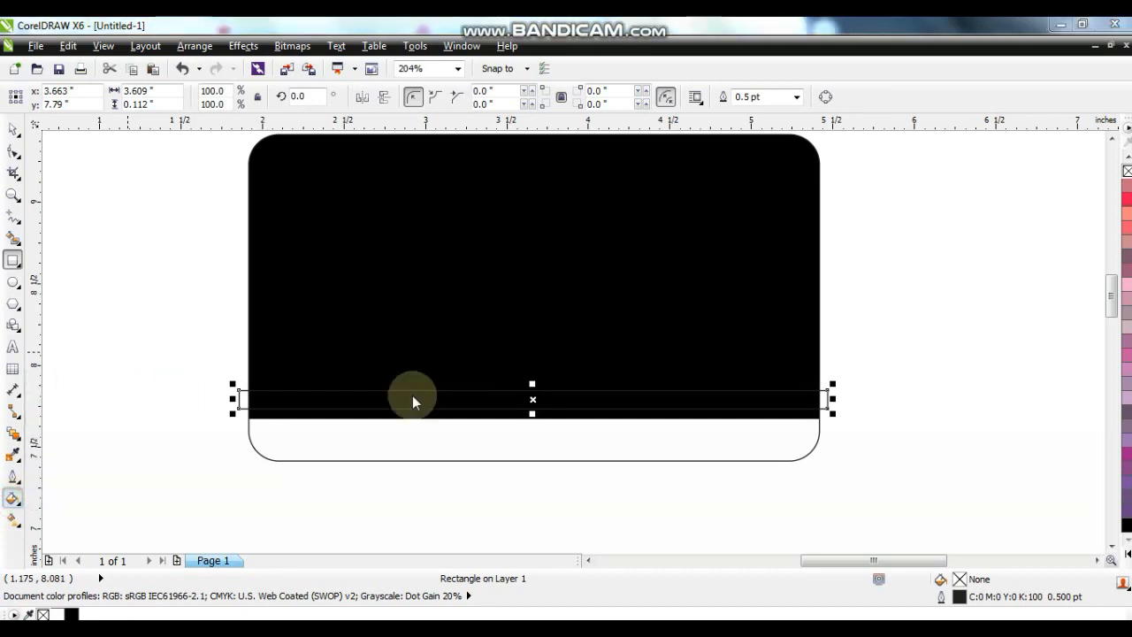
click(632, 458)
Apply a custom linear fountain fill with the Cylinder - Gold 01 preset to the thin strip.
click(13, 500)
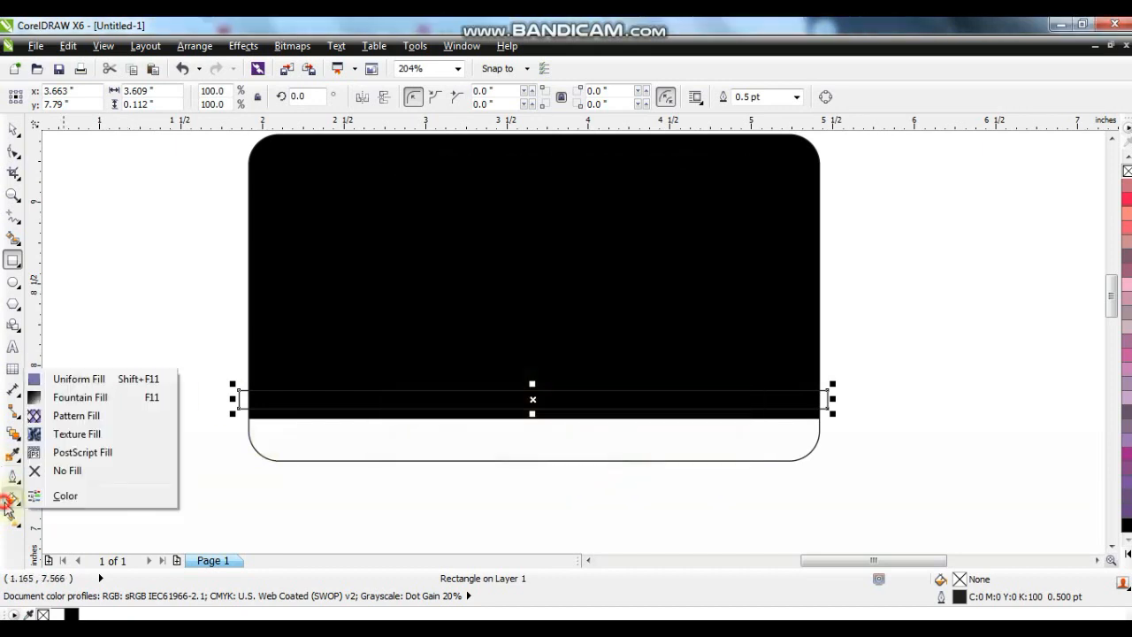
click(62, 397)
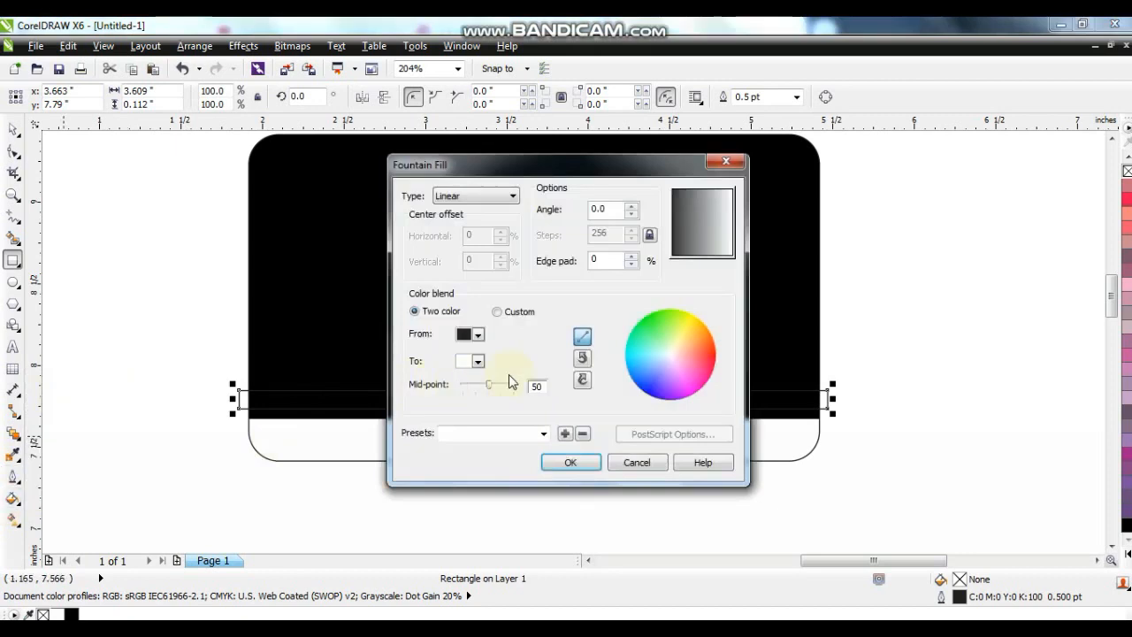
click(497, 311)
click(543, 433)
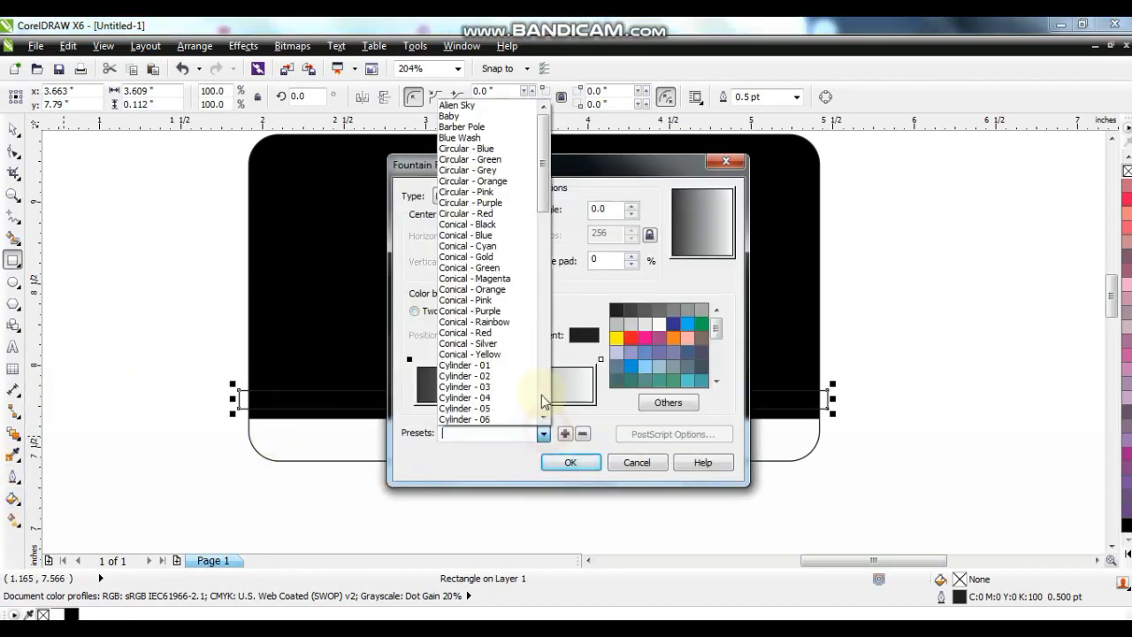
click(543, 400)
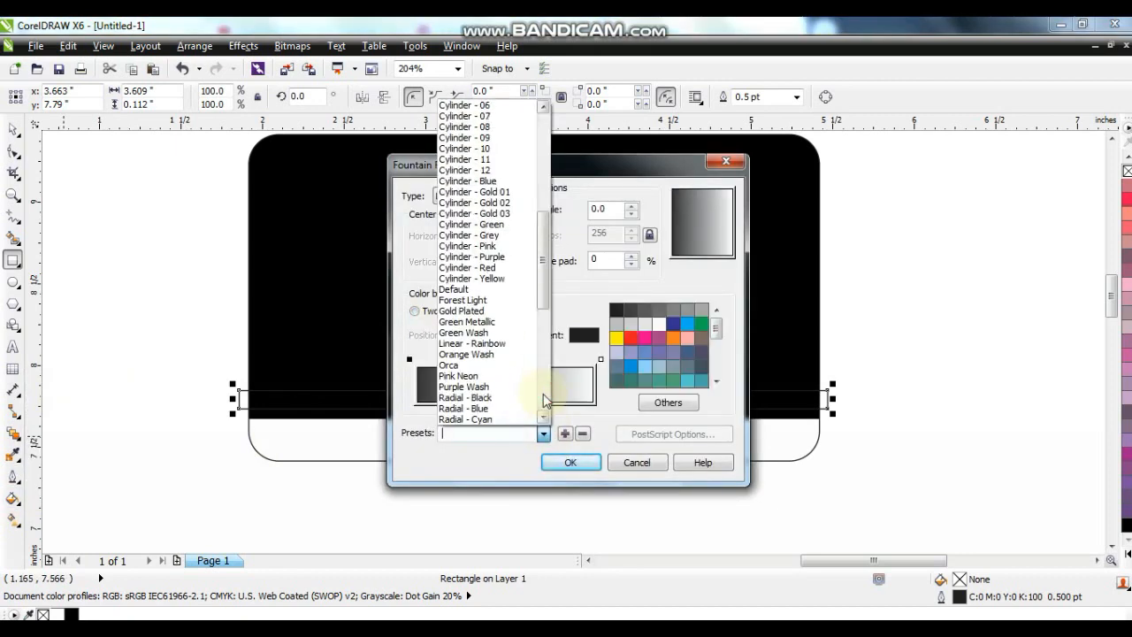
click(474, 191)
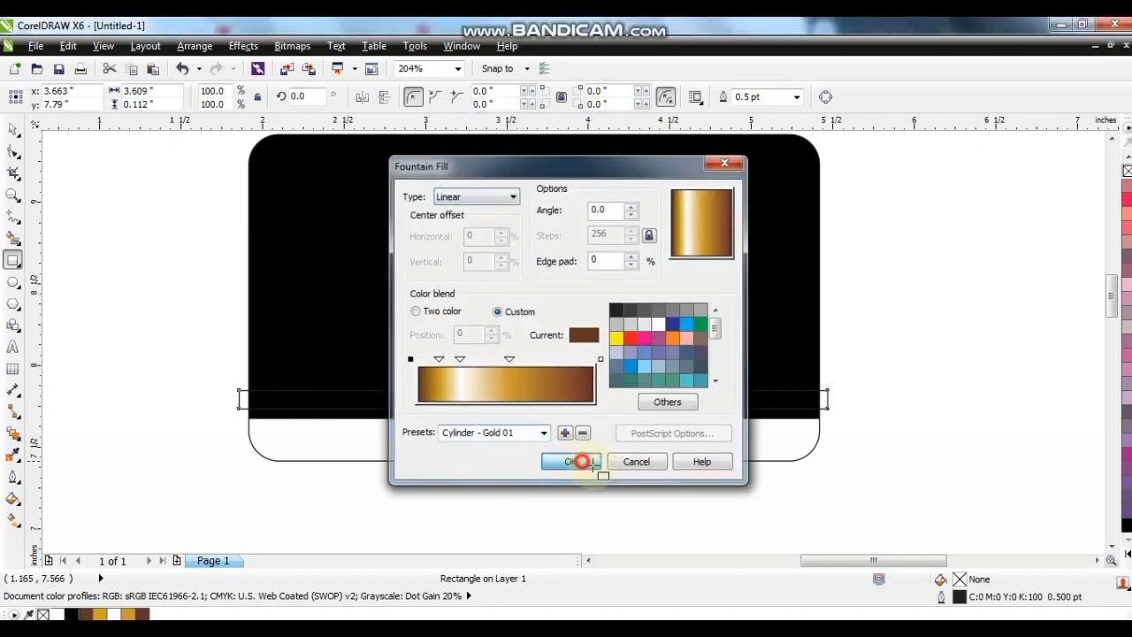
click(571, 462)
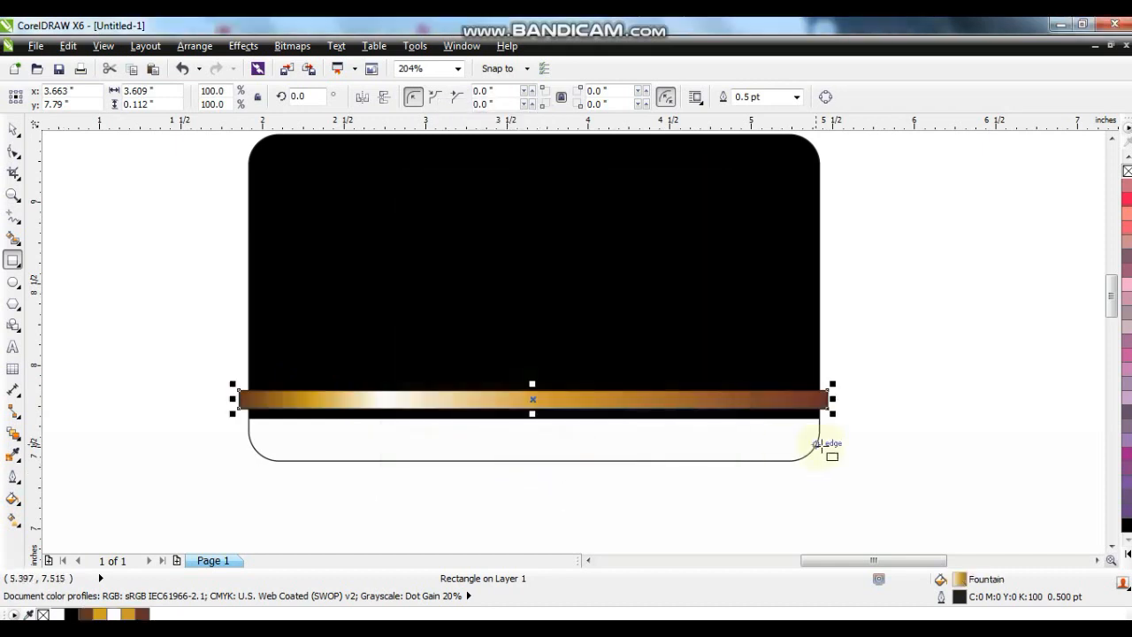
Move the gold strip straight down to the white band's upper edge and remove its outline.
click(12, 195)
drag(253, 347, 601, 447)
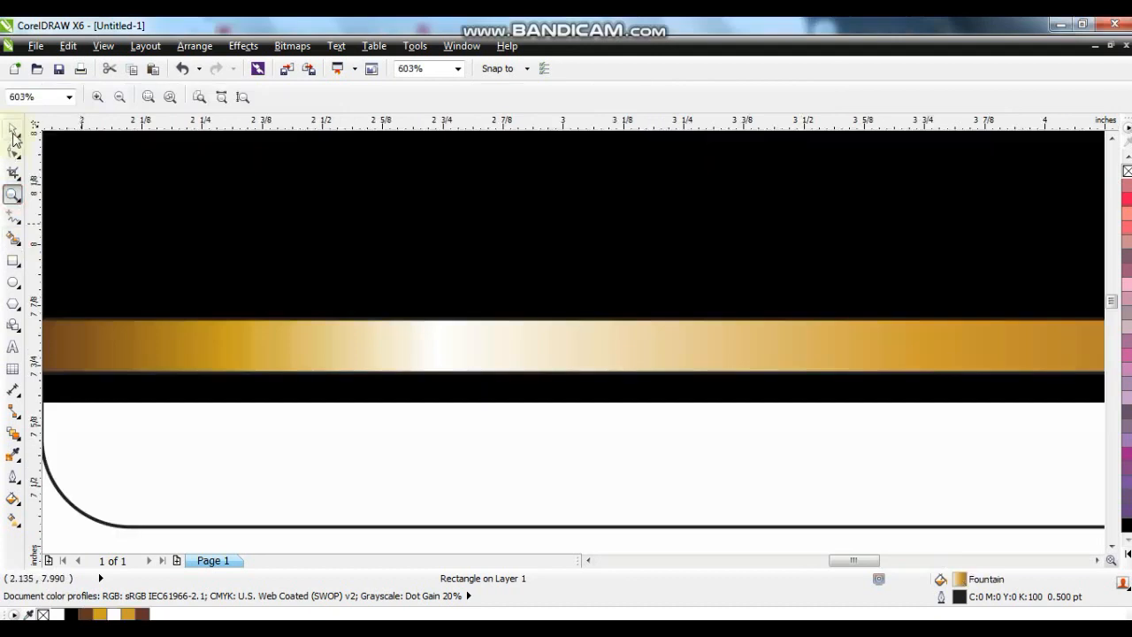
click(14, 133)
drag(557, 337, 555, 364)
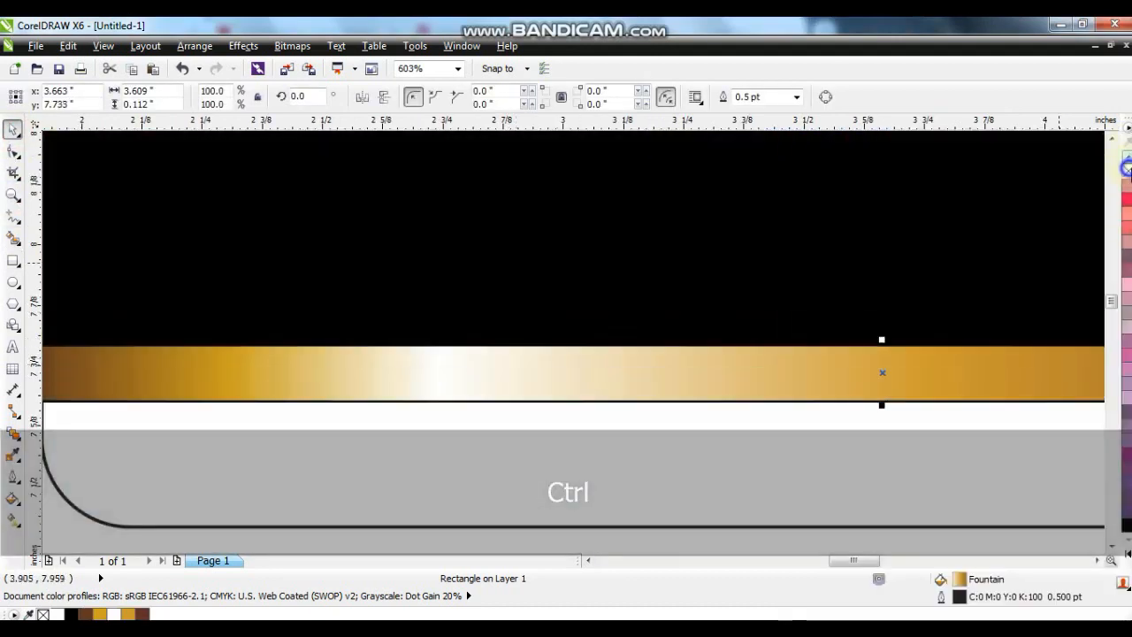
right_click(1127, 171)
Duplicate the gold strip directly above itself, leaving a narrow black gap between the two strips.
drag(714, 366, 753, 316)
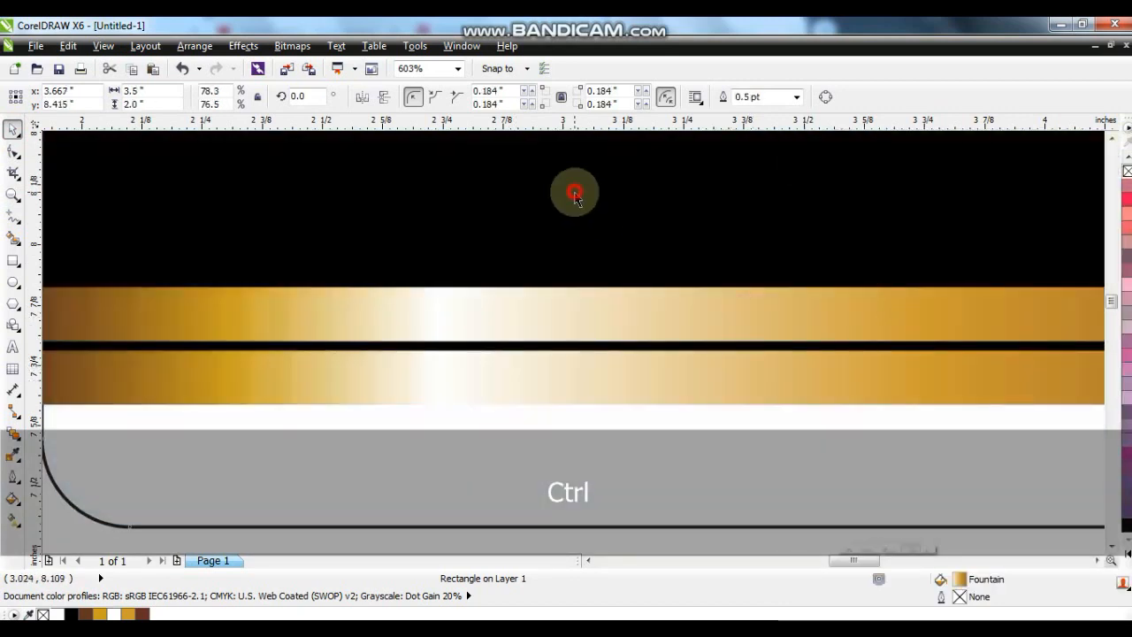
key(shift+F2)
key(Escape)
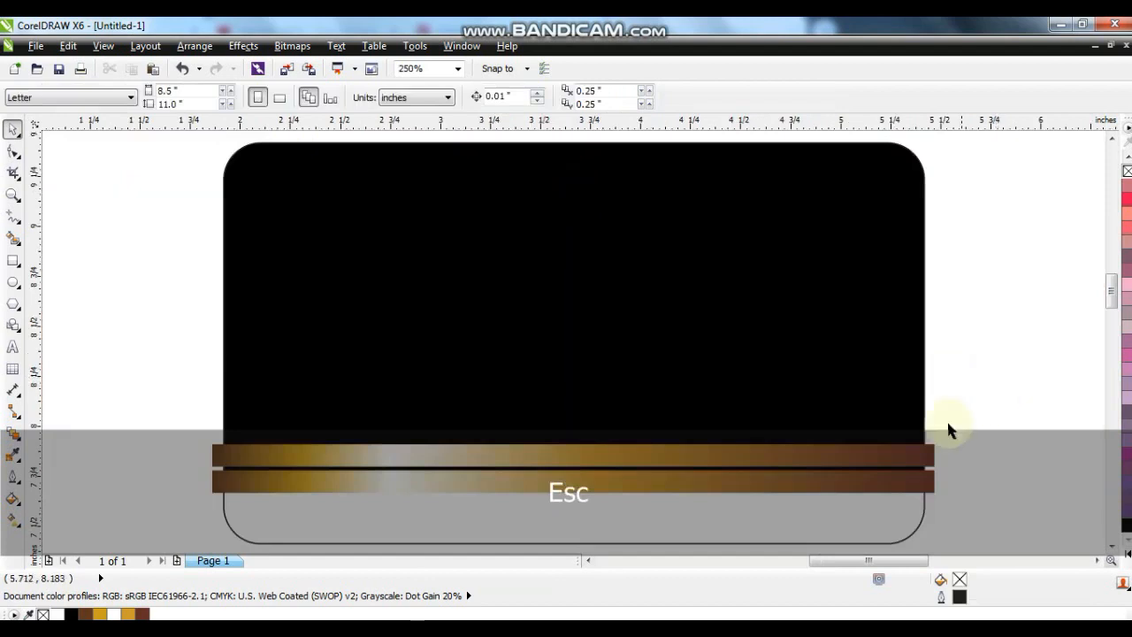
PowerClip both gold strips inside the black rounded card.
click(922, 455)
shift+click(925, 482)
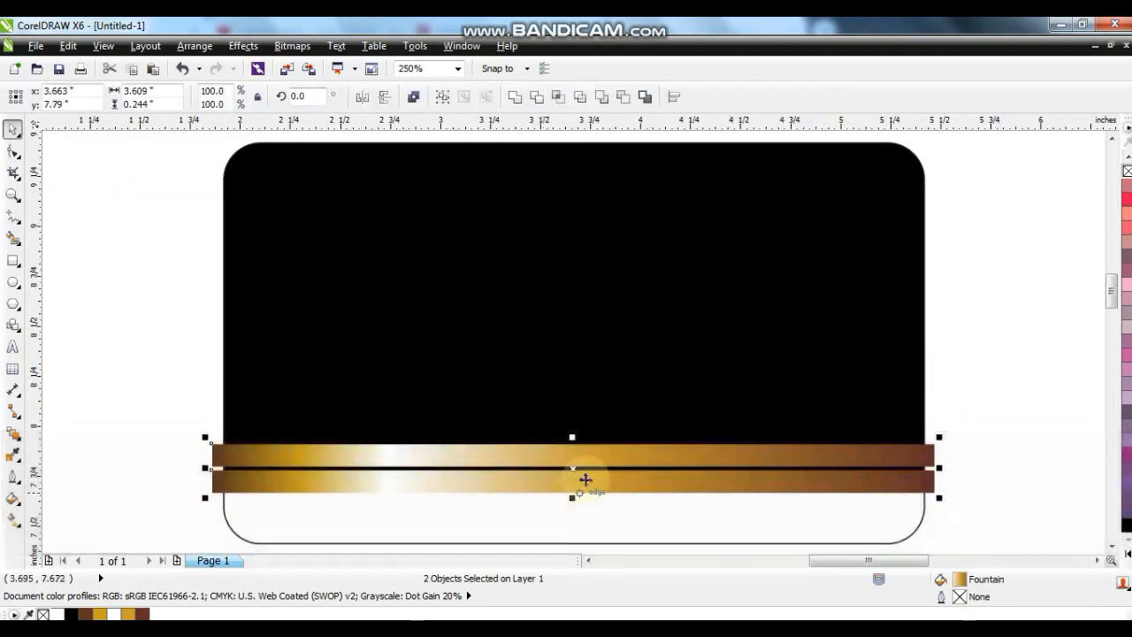
click(243, 49)
mouse_move(275, 281)
click(376, 283)
click(354, 237)
click(114, 310)
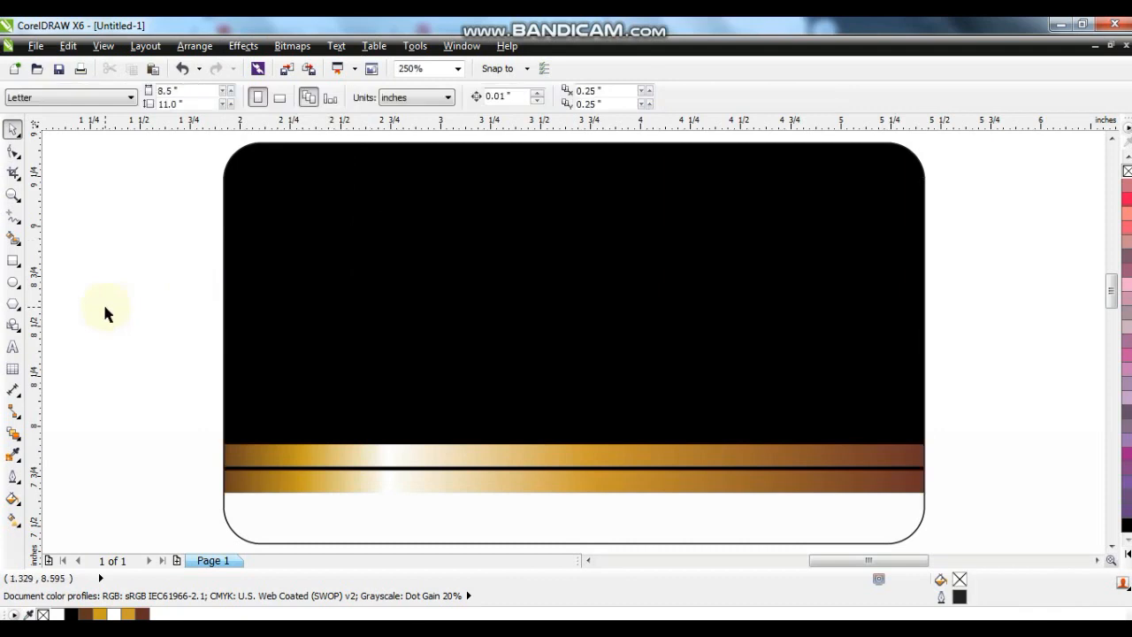
Draw a small circle about 0.037 inches in diameter on the pale part of the upper gold strip.
click(13, 197)
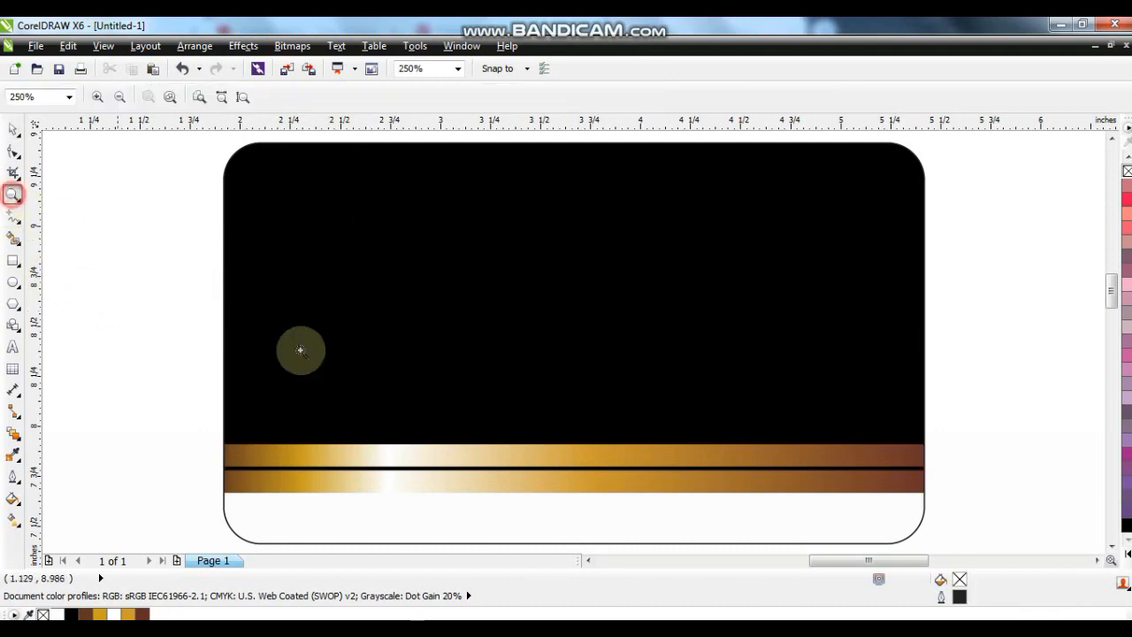
drag(381, 399, 798, 527)
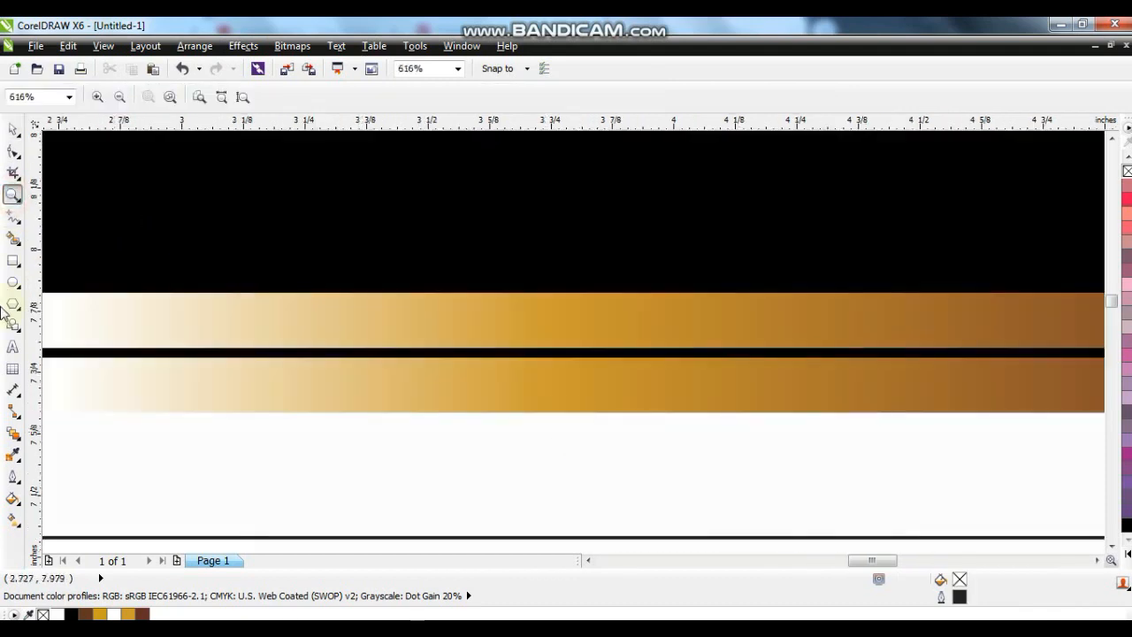
drag(194, 266, 728, 466)
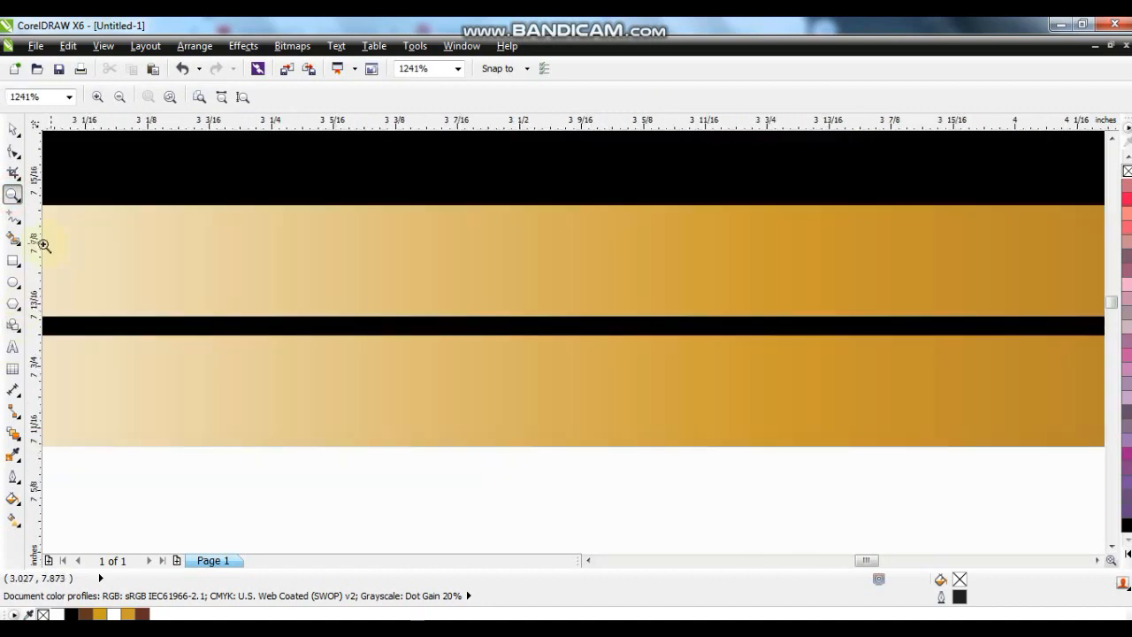
click(13, 283)
drag(138, 254, 143, 262)
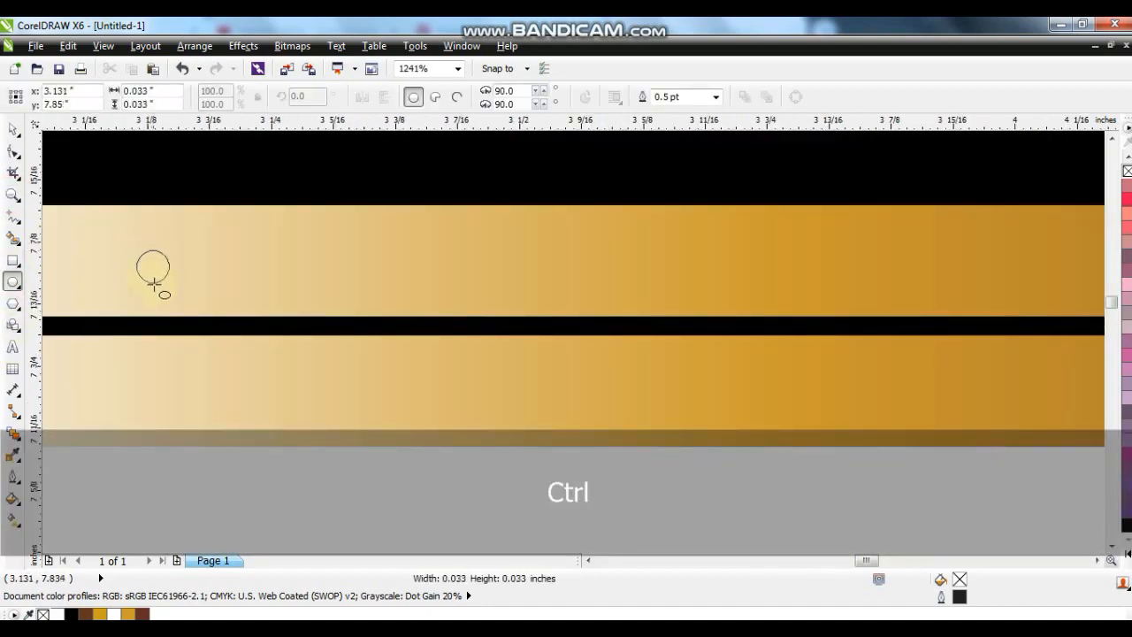
drag(156, 287, 156, 287)
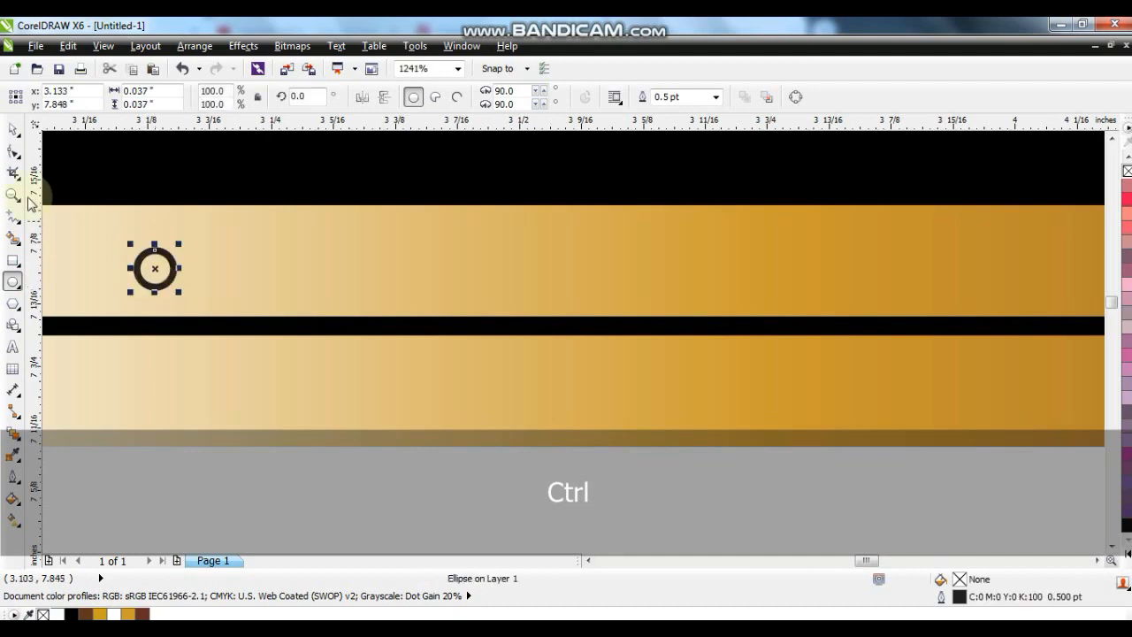
Fill the small circle with black, remove its outline, and duplicate it about 0.08 inches to its right.
click(13, 130)
click(1127, 525)
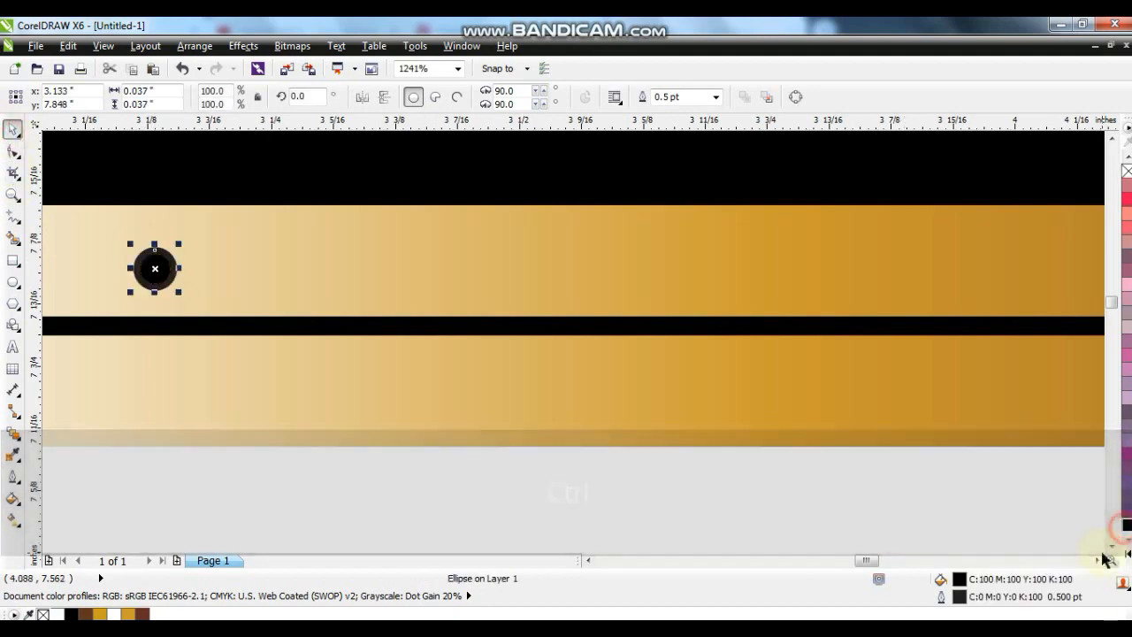
right_click(1127, 170)
drag(155, 265, 236, 275)
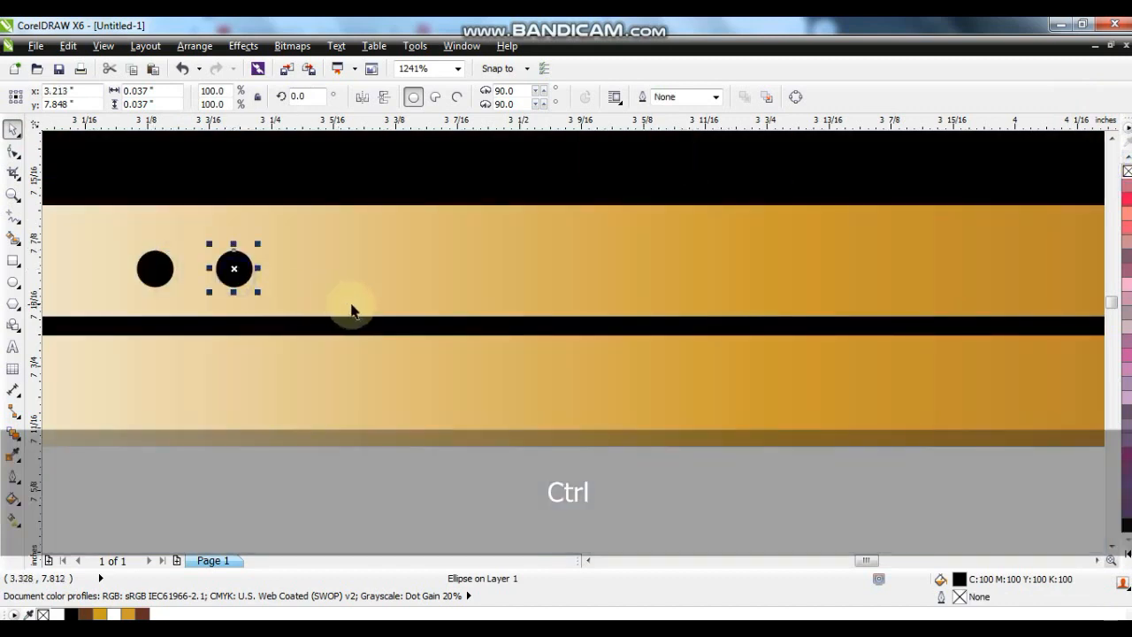
Repeat the dot duplication along the upper gold strip until the row holds ten evenly spaced black dots.
key(ctrl+r)
key(ctrl+r)
key(ctrl+r)
key(ctrl+r)
key(ctrl+r)
key(ctrl+r)
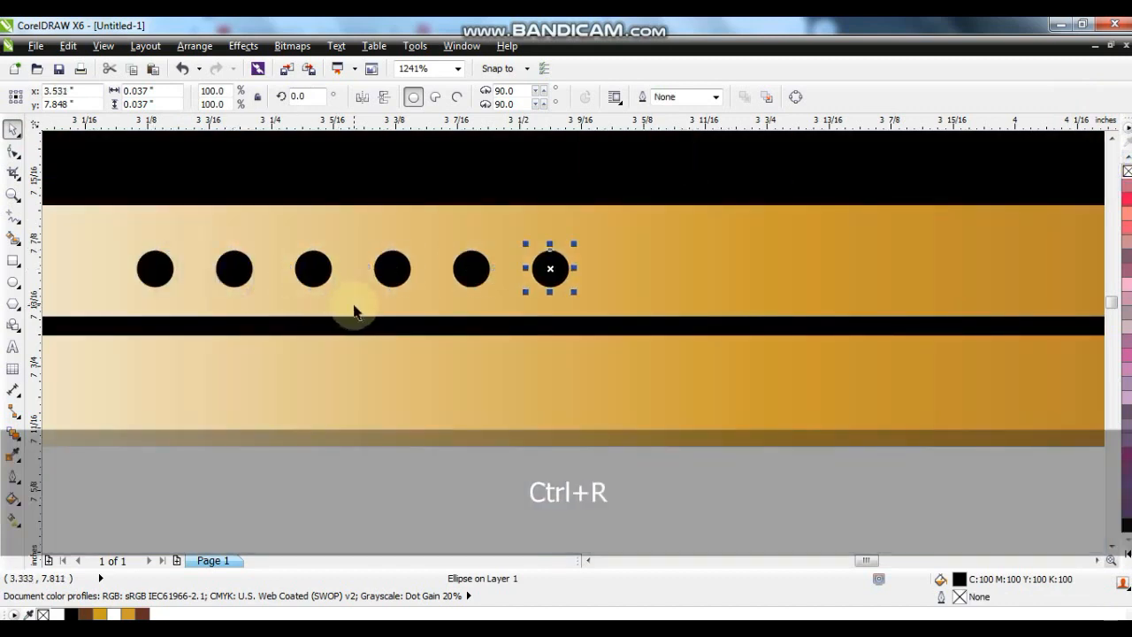
key(ctrl+r)
key(ctrl+r)
key(F3)
key(F3)
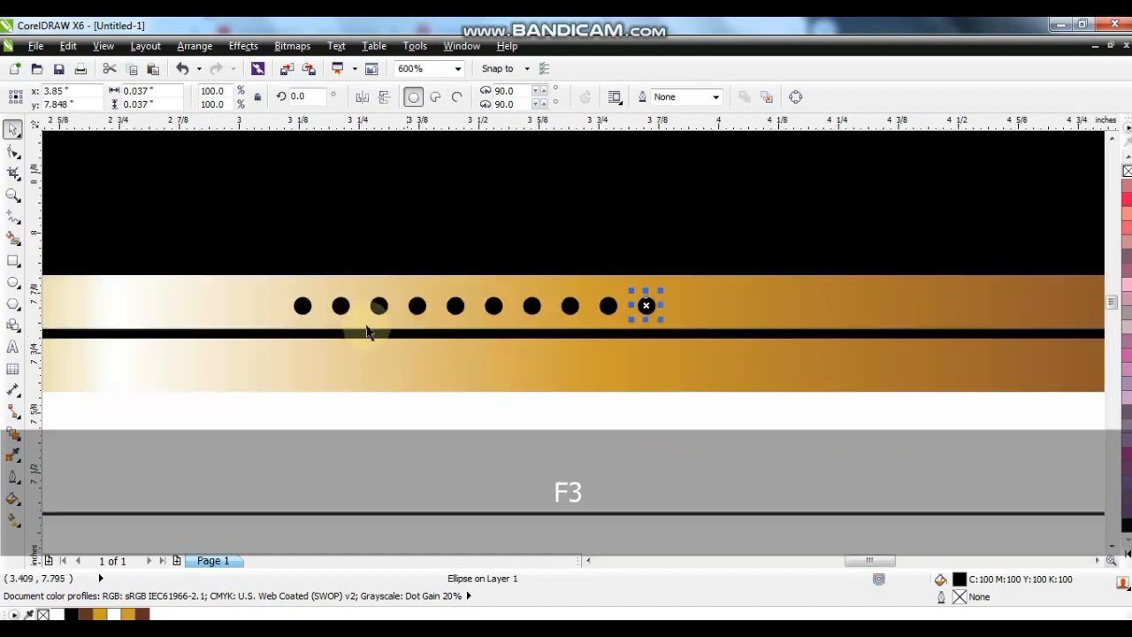
Group the ten black dots and centre the group horizontally on the card.
key(Escape)
drag(71, 263, 609, 349)
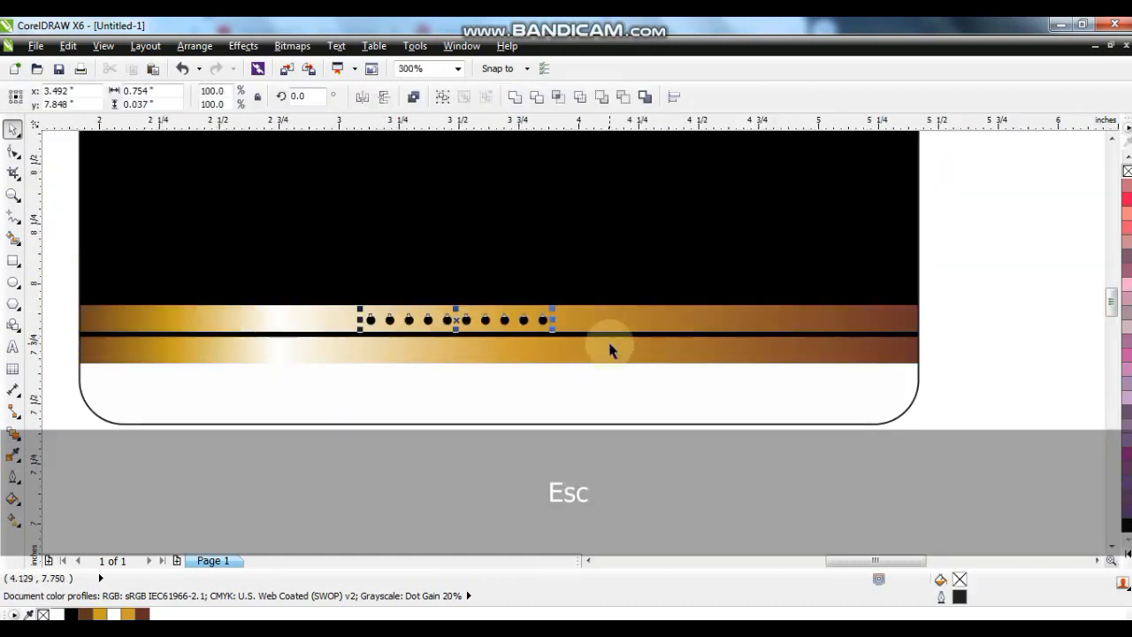
key(ctrl+g)
shift+click(611, 323)
key(c)
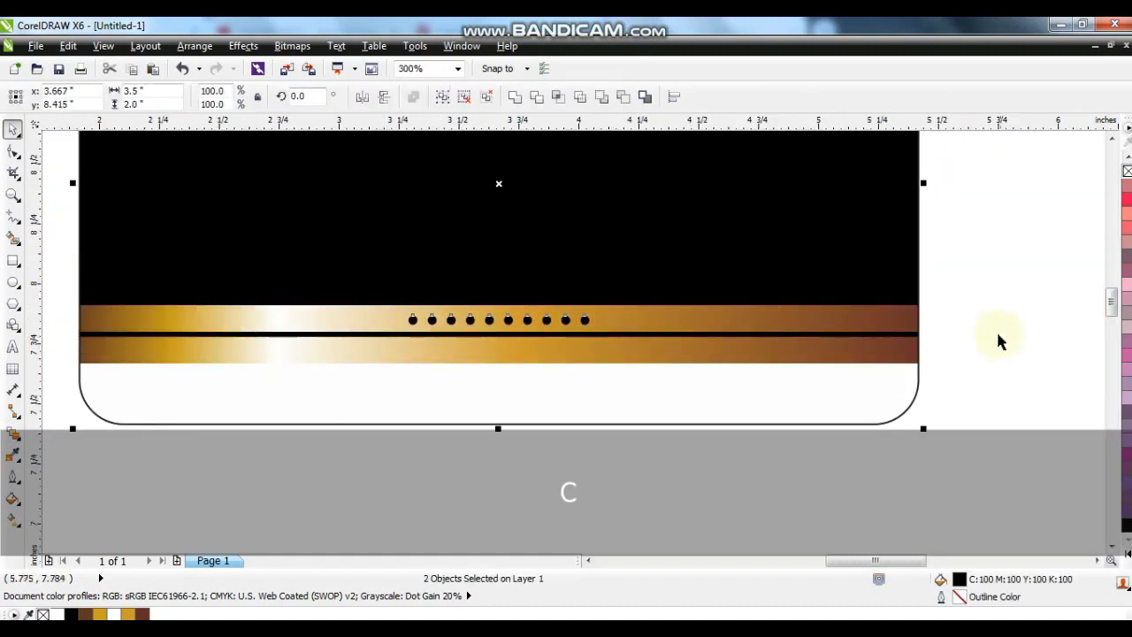
click(998, 334)
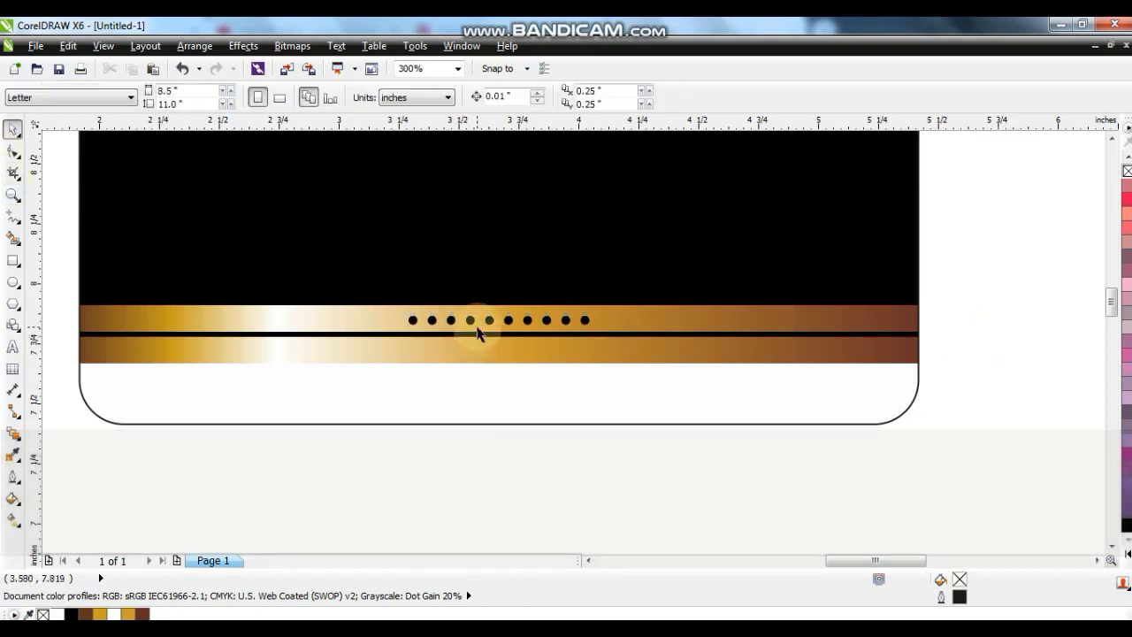
Duplicate the grouped dot row straight down onto the lower gold strip.
click(492, 328)
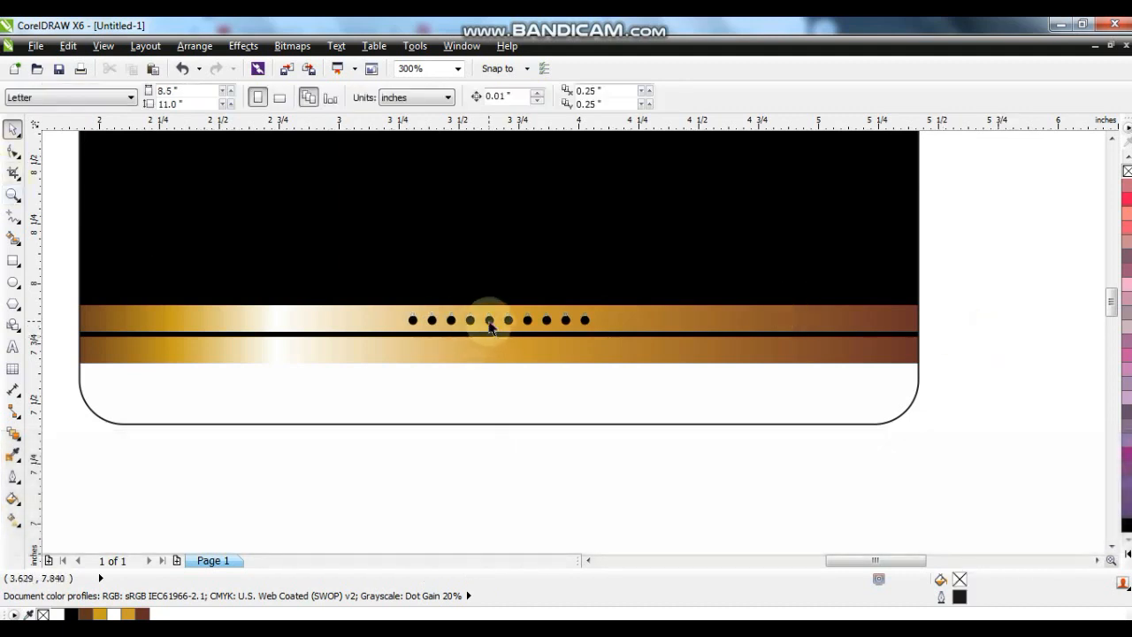
click(491, 327)
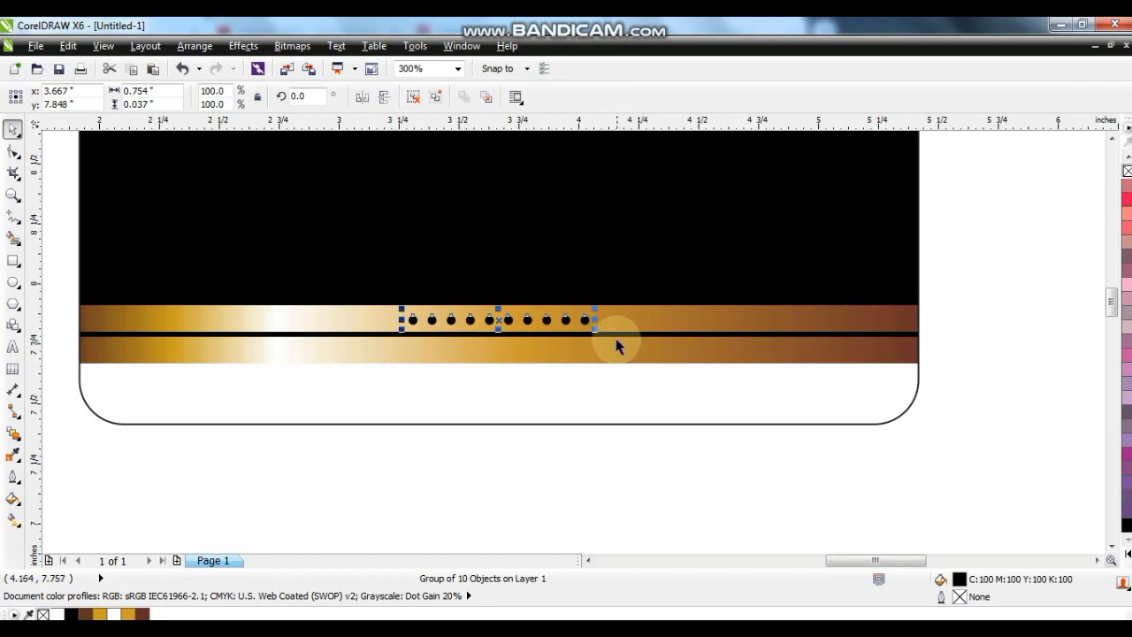
drag(503, 319, 507, 349)
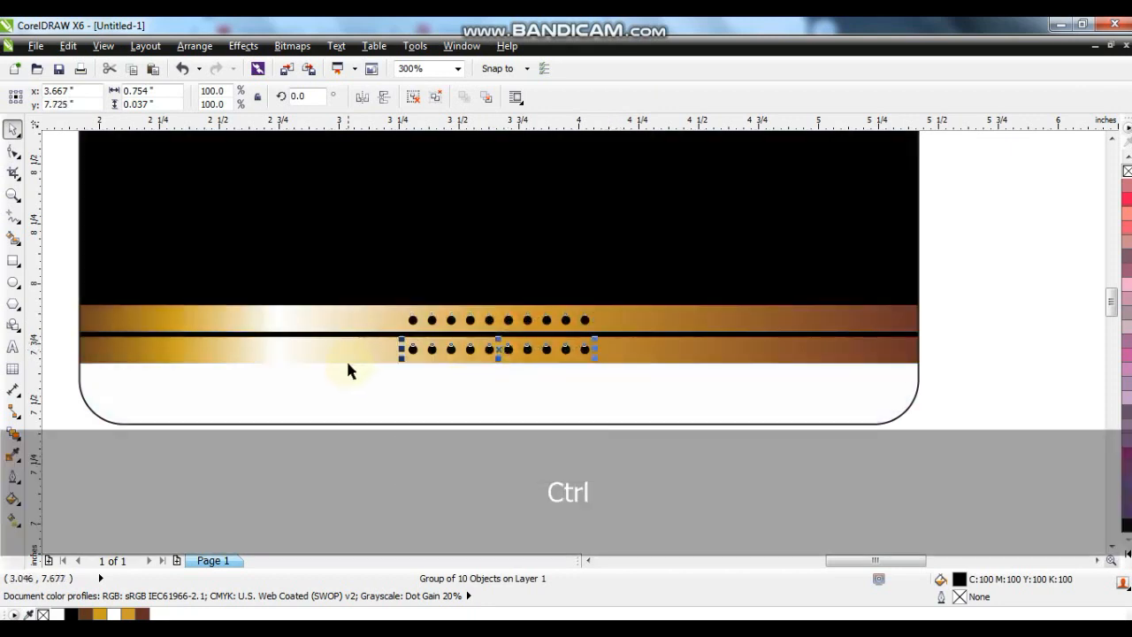
key(Escape)
Draw a straight vertical line about 0.123 inches long joining the centres of the two rightmost dots.
click(9, 193)
drag(522, 287, 642, 376)
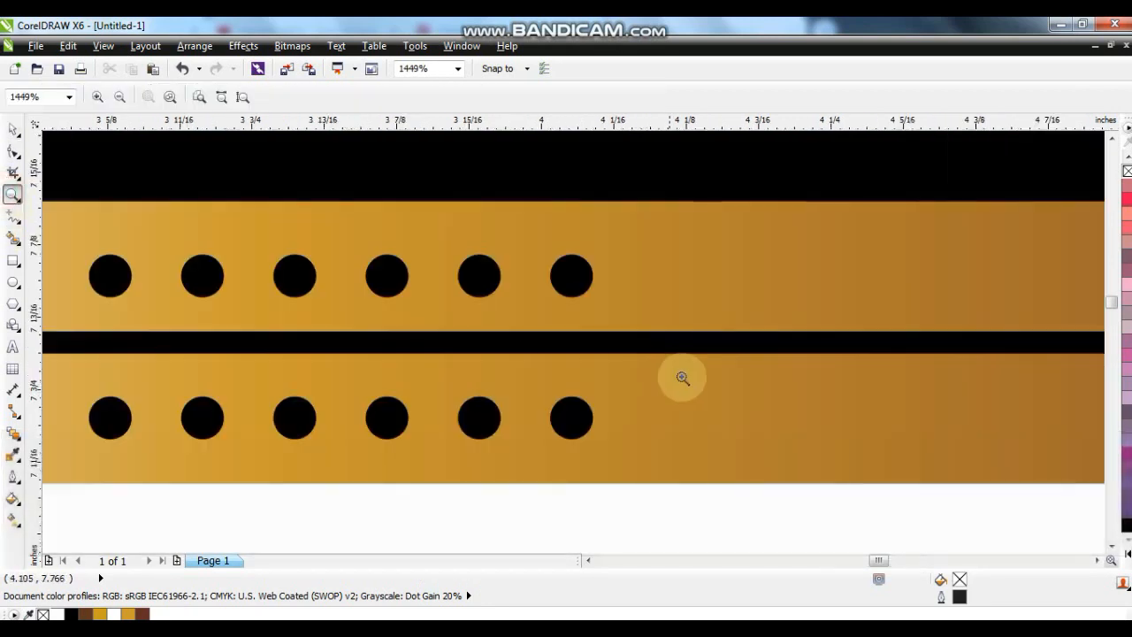
click(12, 217)
click(571, 276)
click(569, 419)
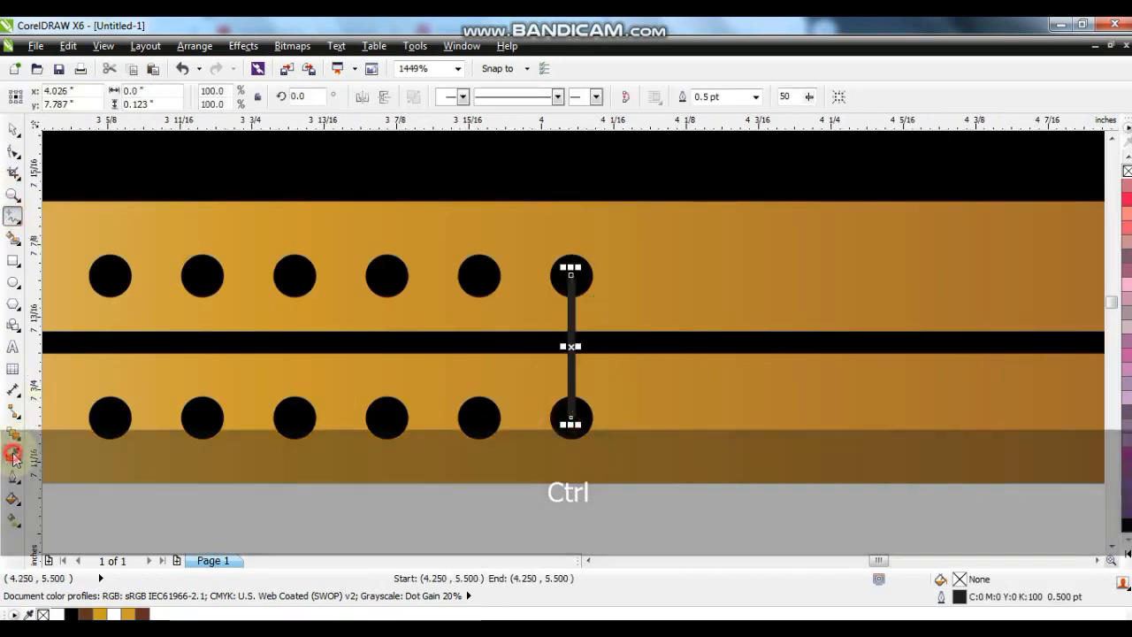
Give the vertical line rounded corners and rounded line caps in its outline settings.
click(13, 455)
click(13, 476)
click(17, 458)
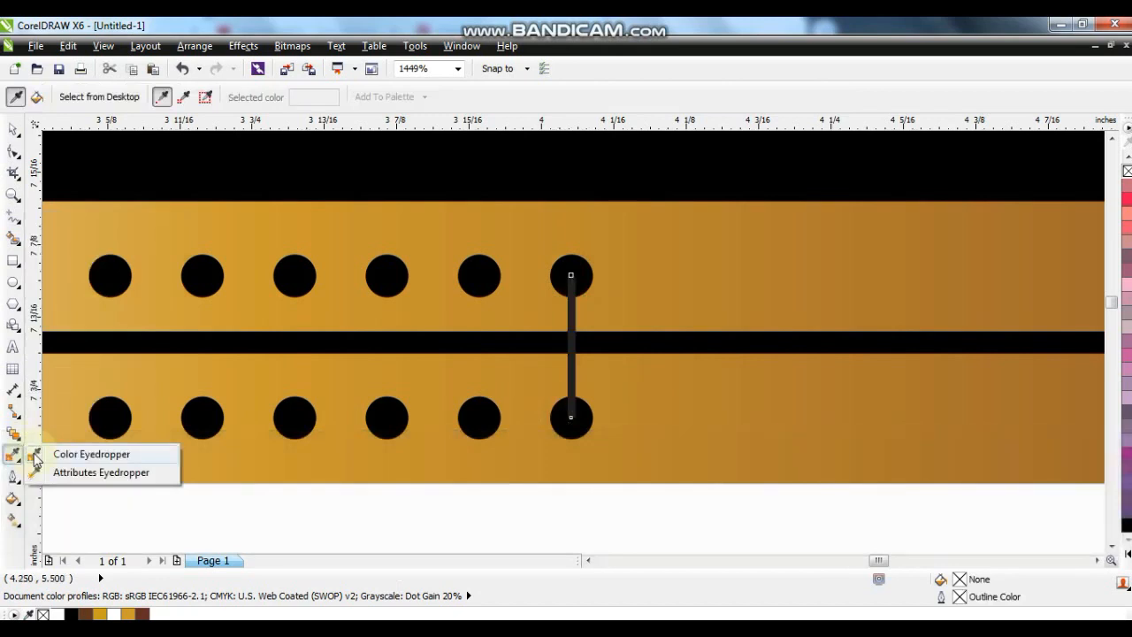
click(13, 477)
click(84, 222)
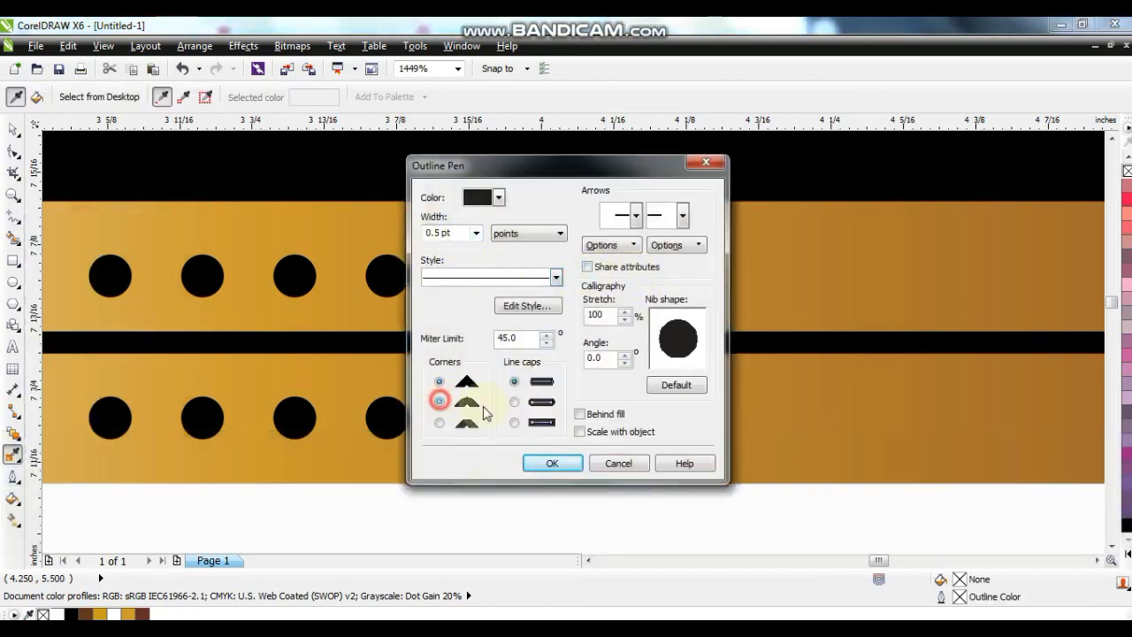
click(516, 403)
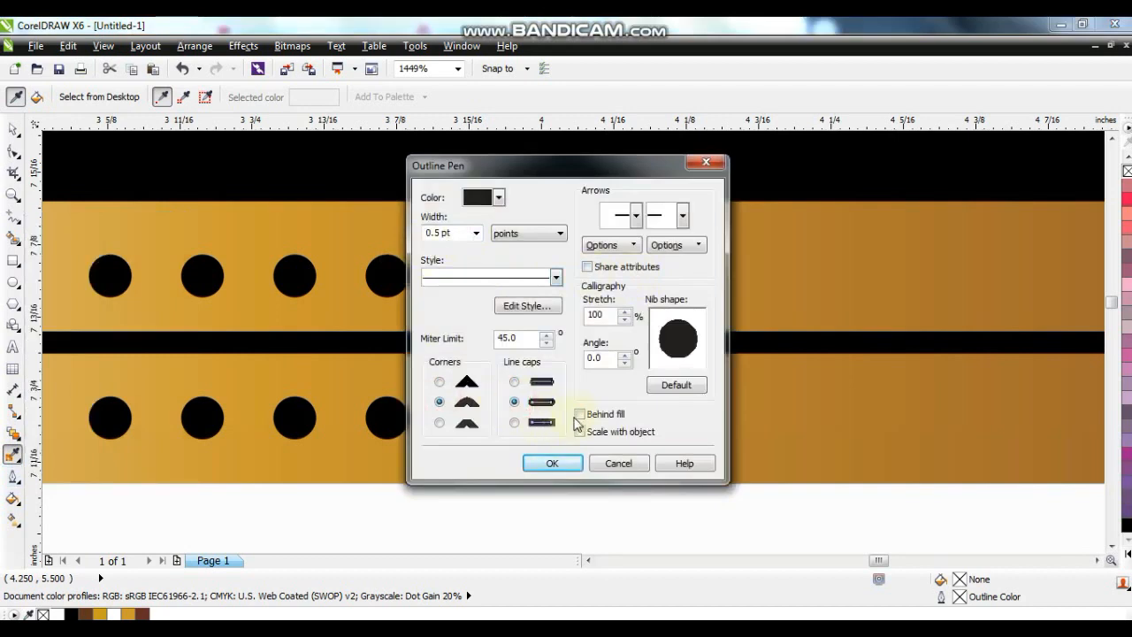
click(564, 461)
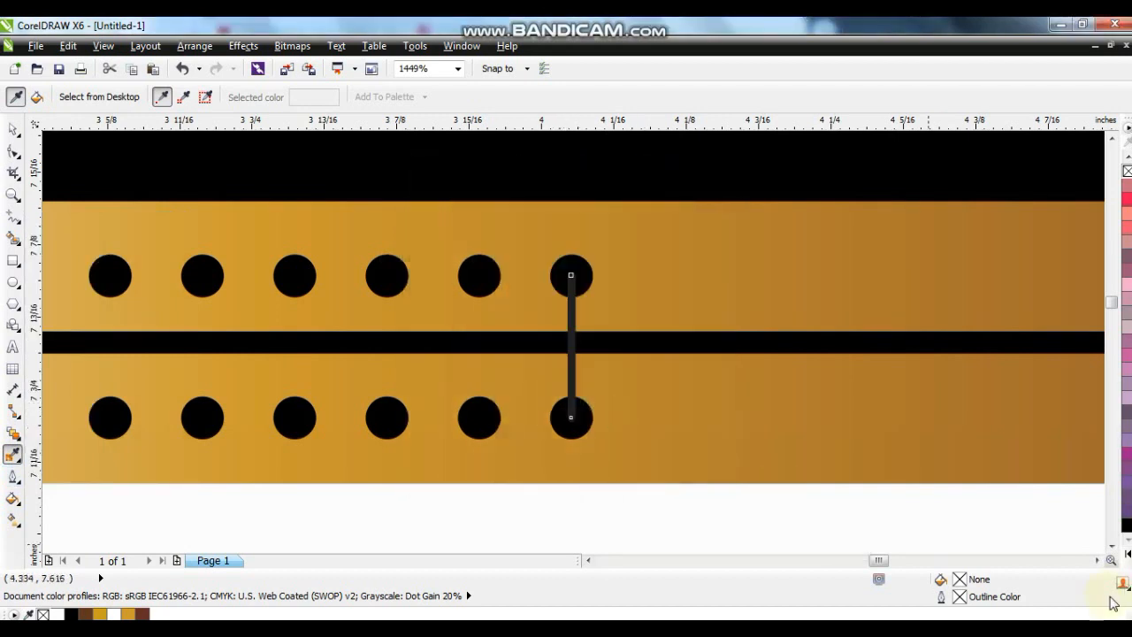
Colour the vertical line's outline white and set its width to 0.75 pt.
click(1125, 558)
right_click(1081, 310)
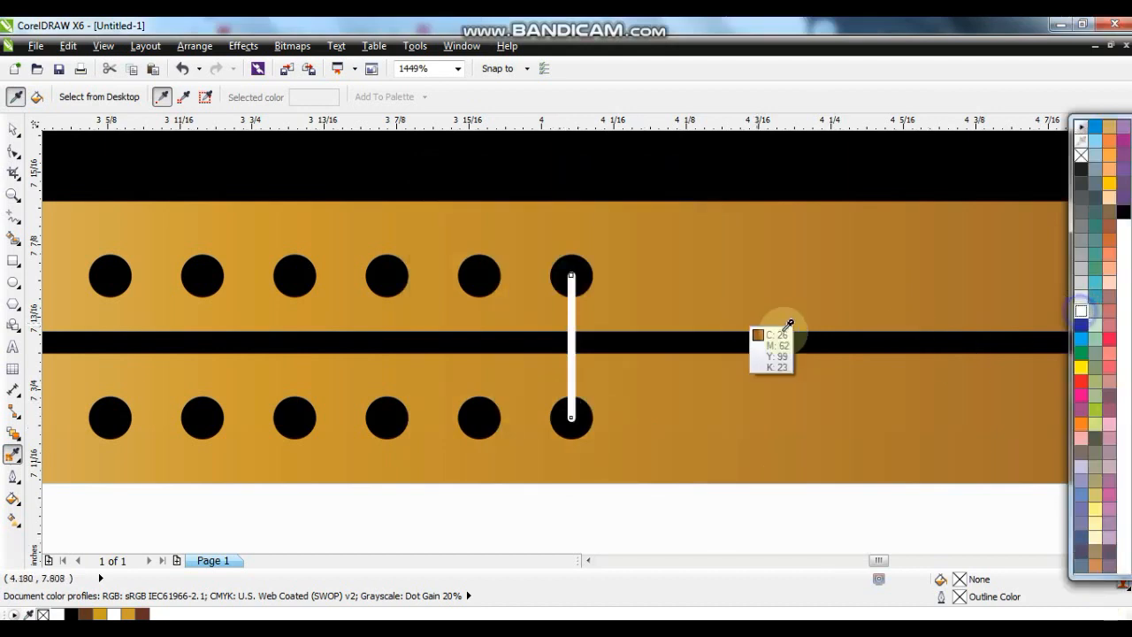
click(13, 129)
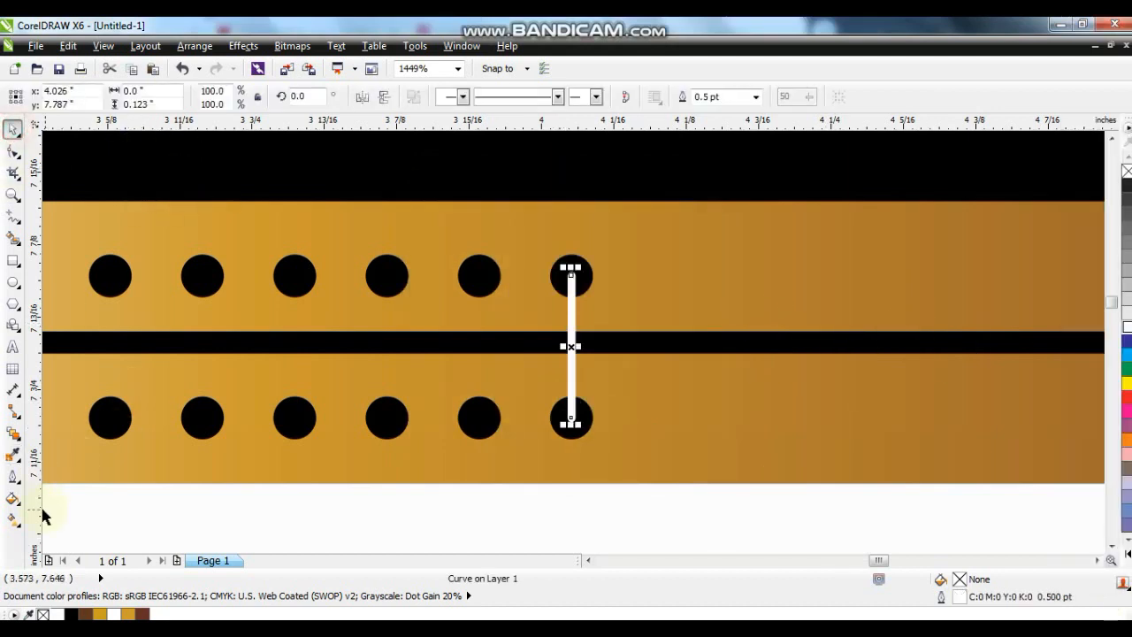
click(13, 521)
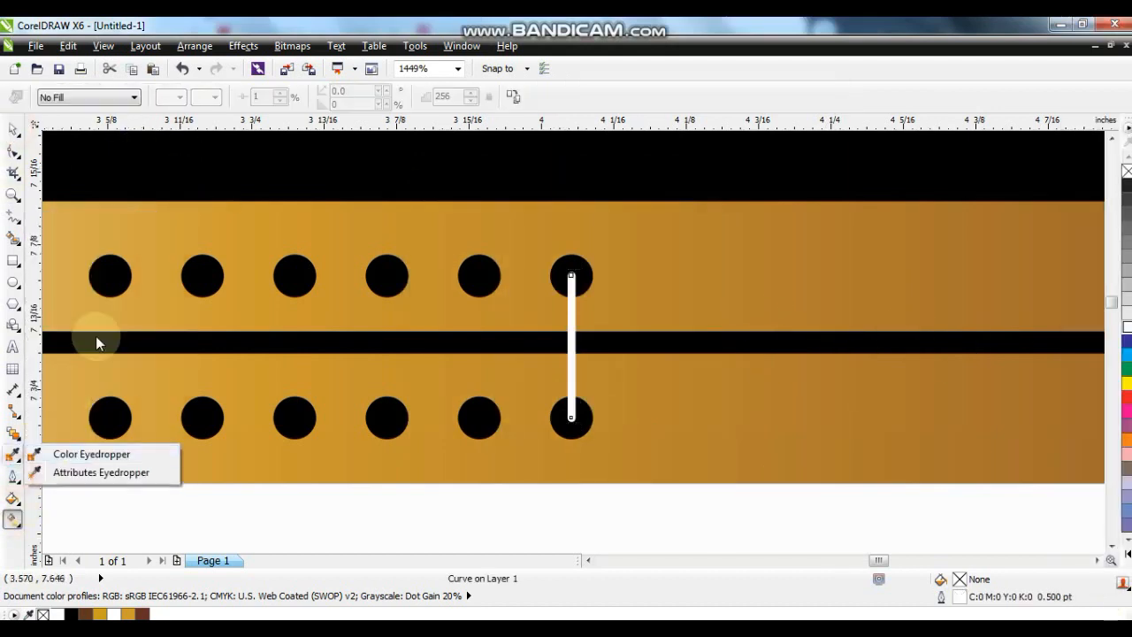
mouse_move(13, 476)
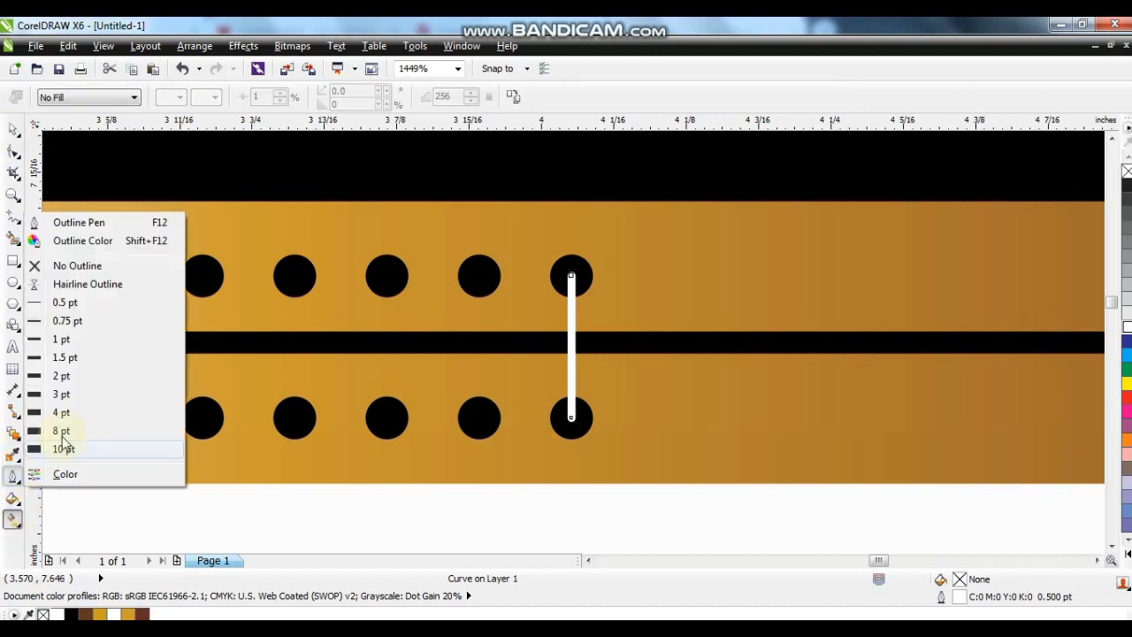
click(77, 320)
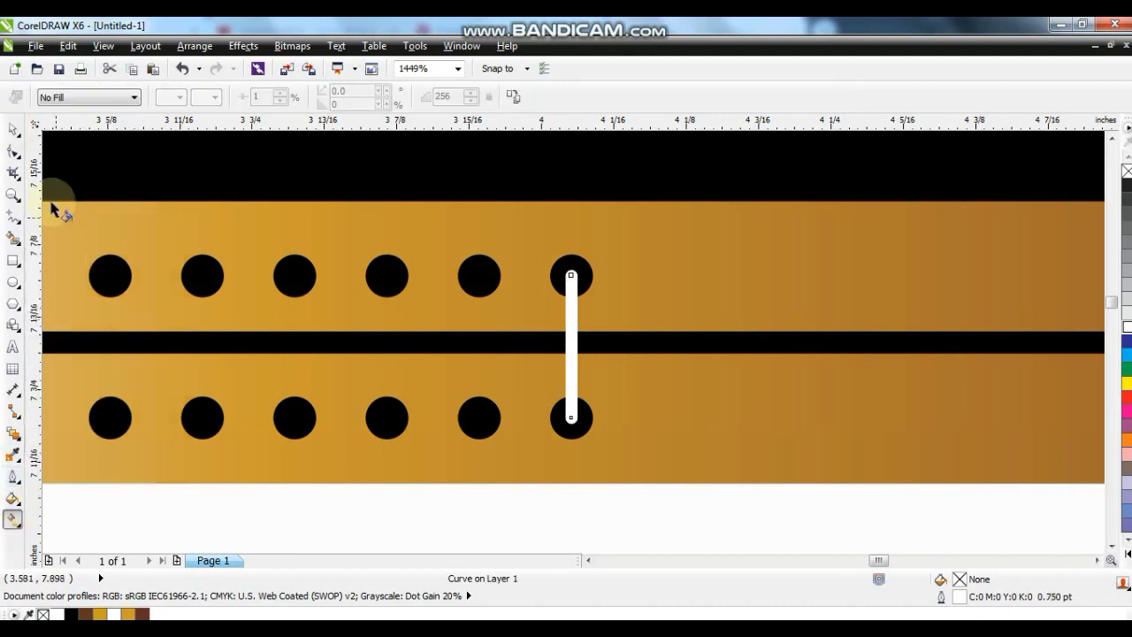
Copy the white line leftward onto each remaining dot pair so that all ten pairs are joined.
click(12, 128)
mouse_move(572, 343)
mouse_down()
mouse_move(380, 309)
mouse_move(109, 303)
mouse_up()
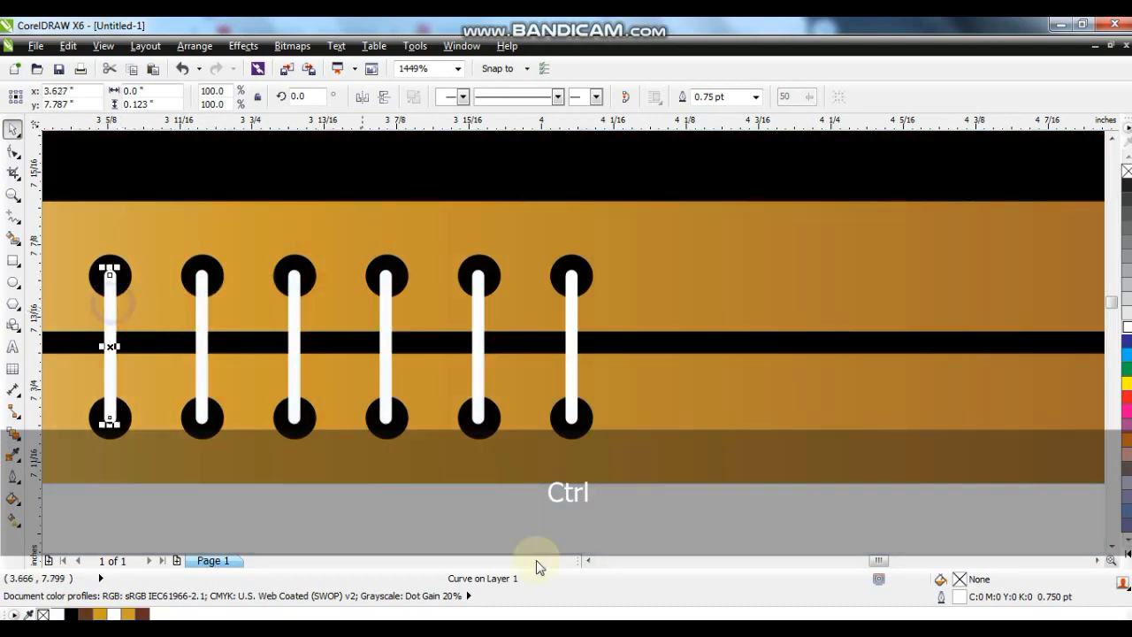
click(588, 561)
click(589, 561)
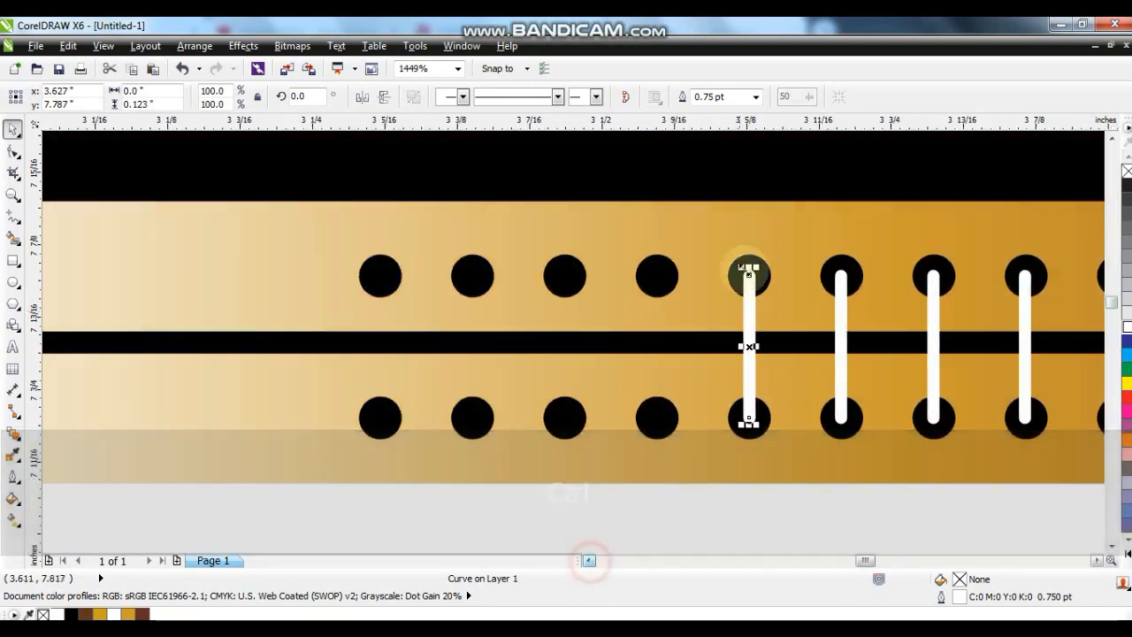
drag(750, 310, 661, 309)
drag(658, 309, 378, 276)
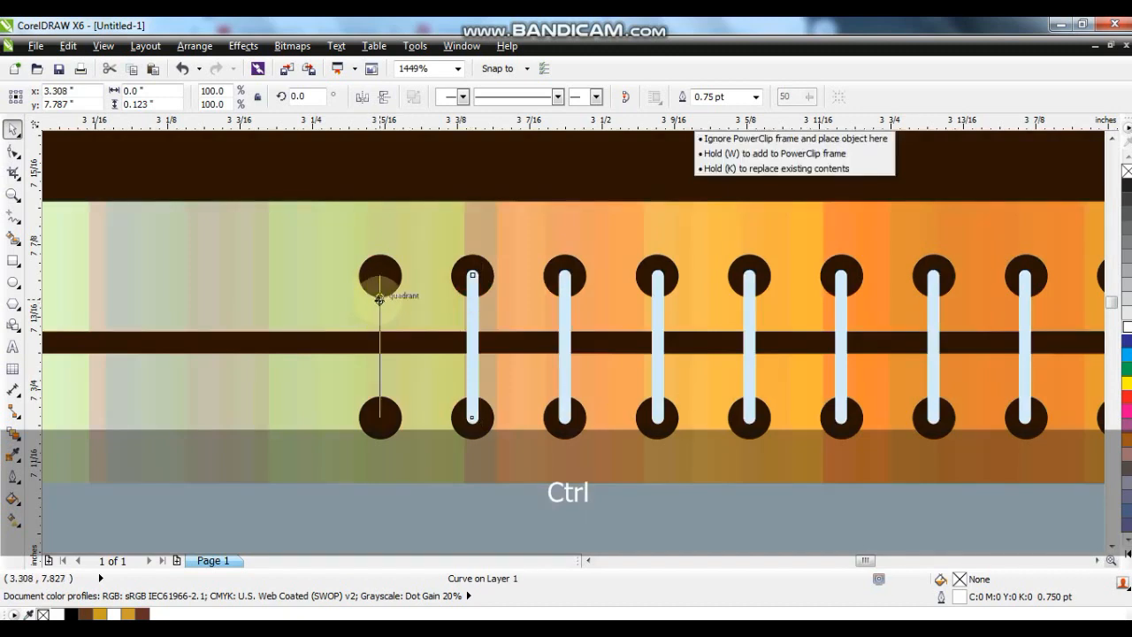
click(450, 199)
key(shift+F2)
key(Escape)
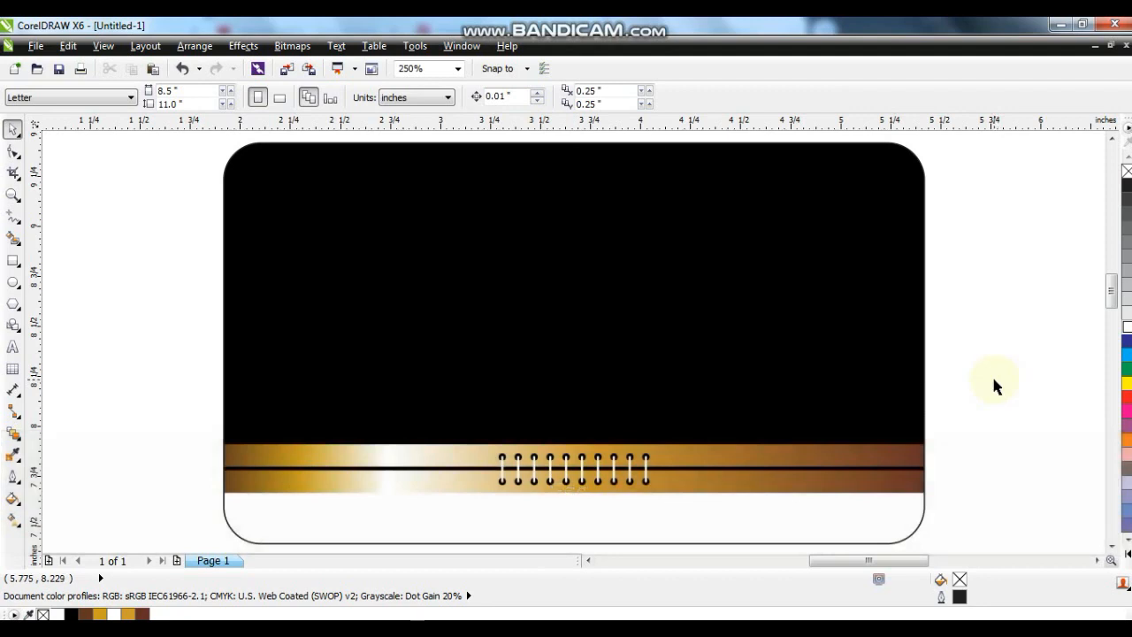
Outline-trace the shoe logo bitmap as a High Quality Image and move the traced copy to the right of the original.
key(F3)
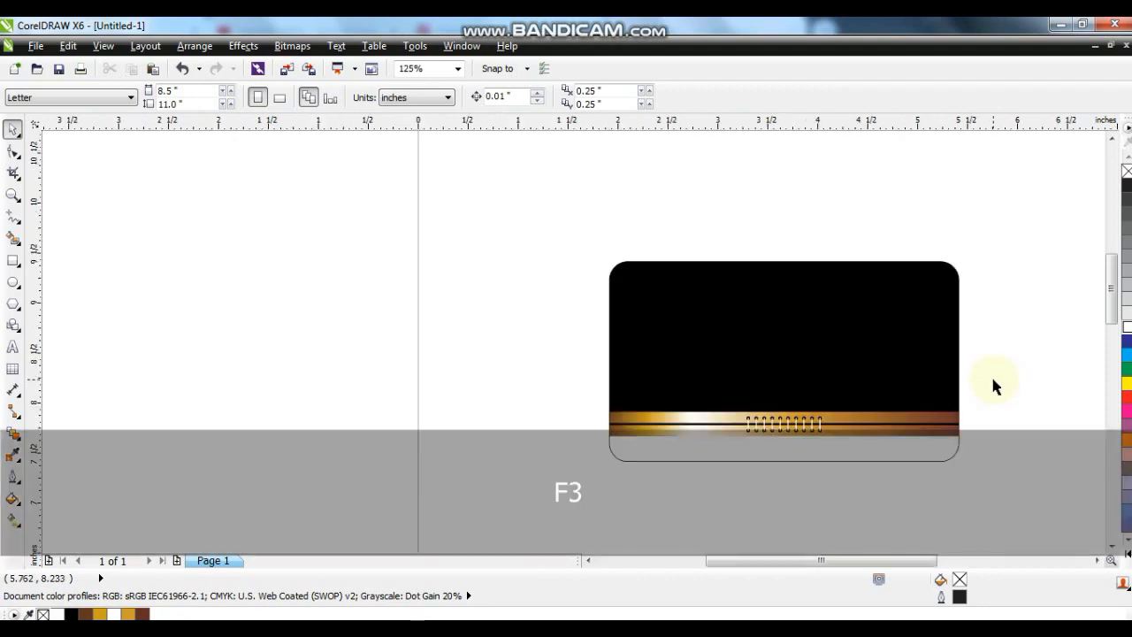
key(F4)
click(345, 342)
right_click(384, 352)
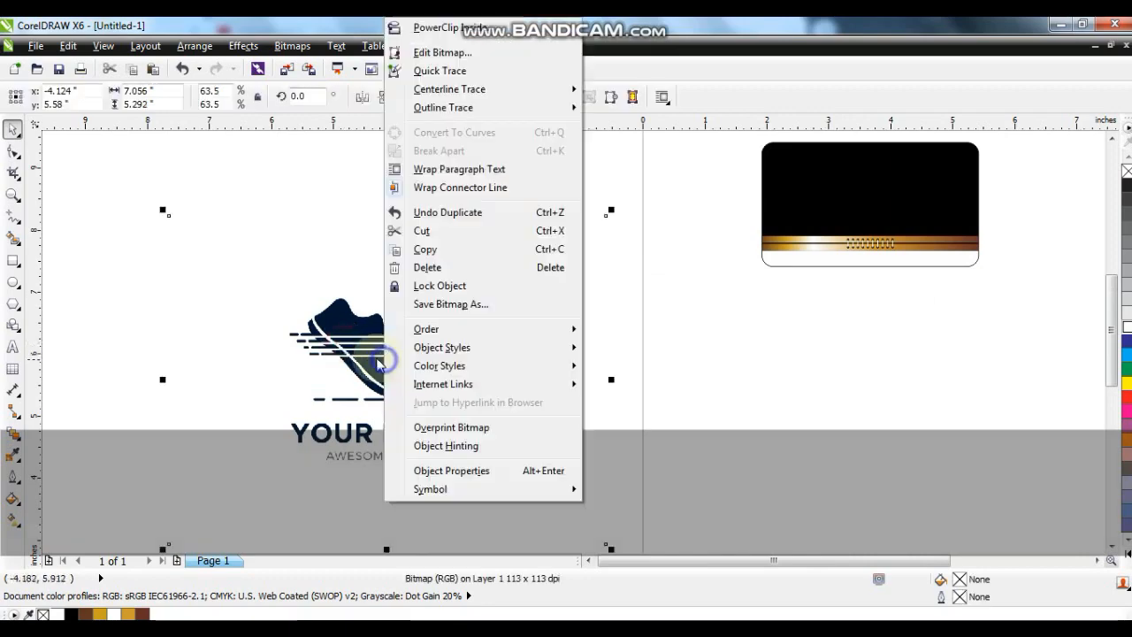
mouse_move(451, 107)
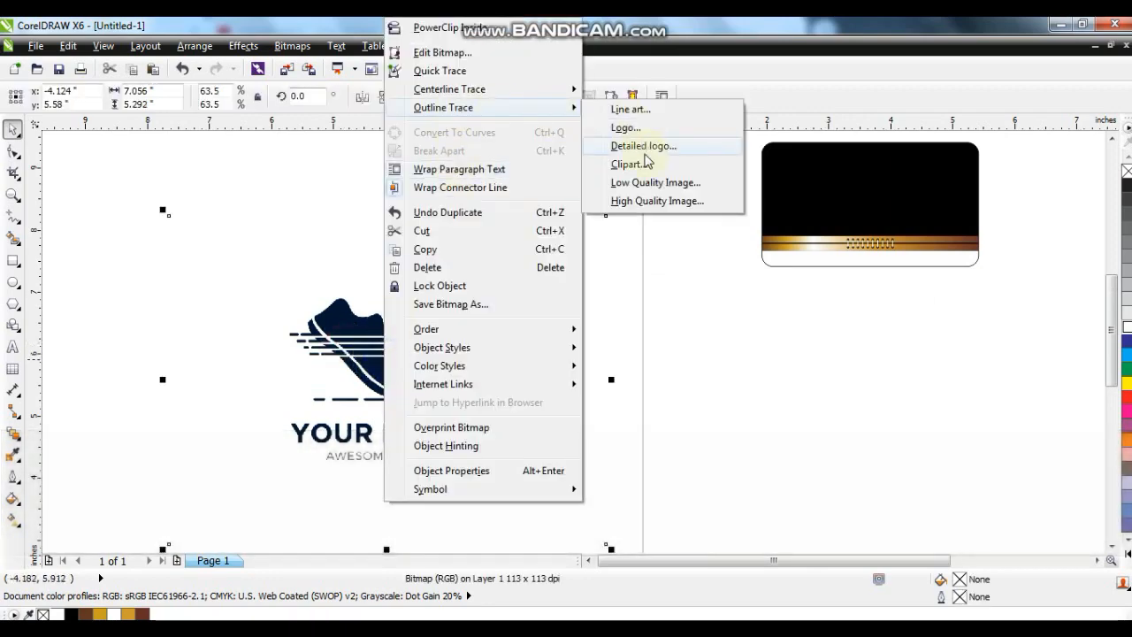
click(640, 200)
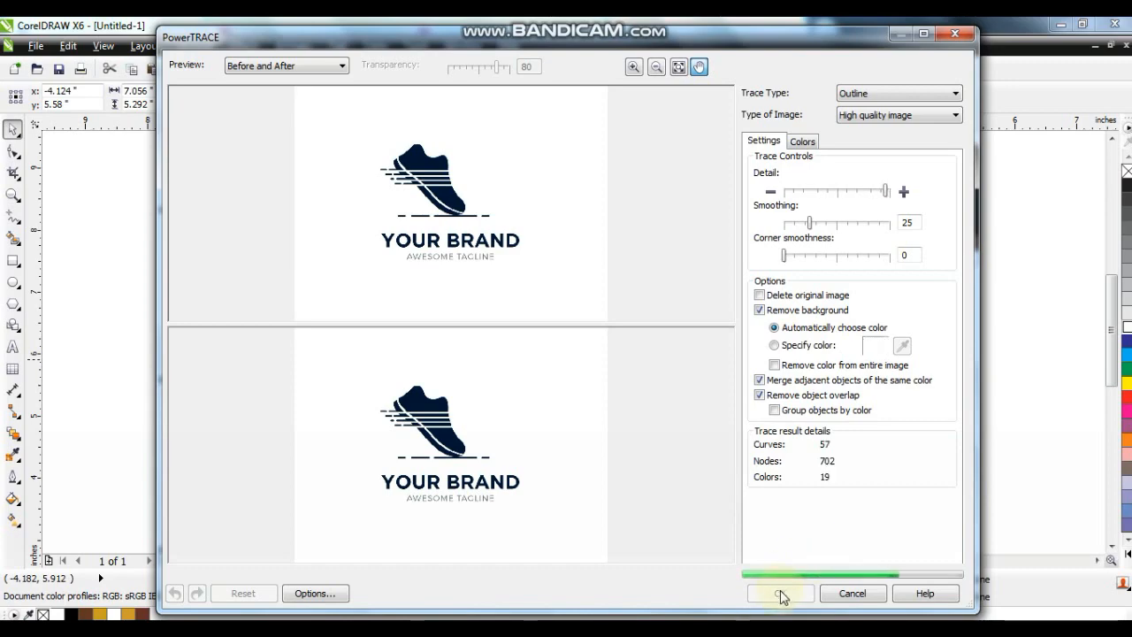
click(782, 594)
drag(387, 381, 648, 402)
Ungroup the traced logo and delete its brand name and tagline lettering.
click(408, 97)
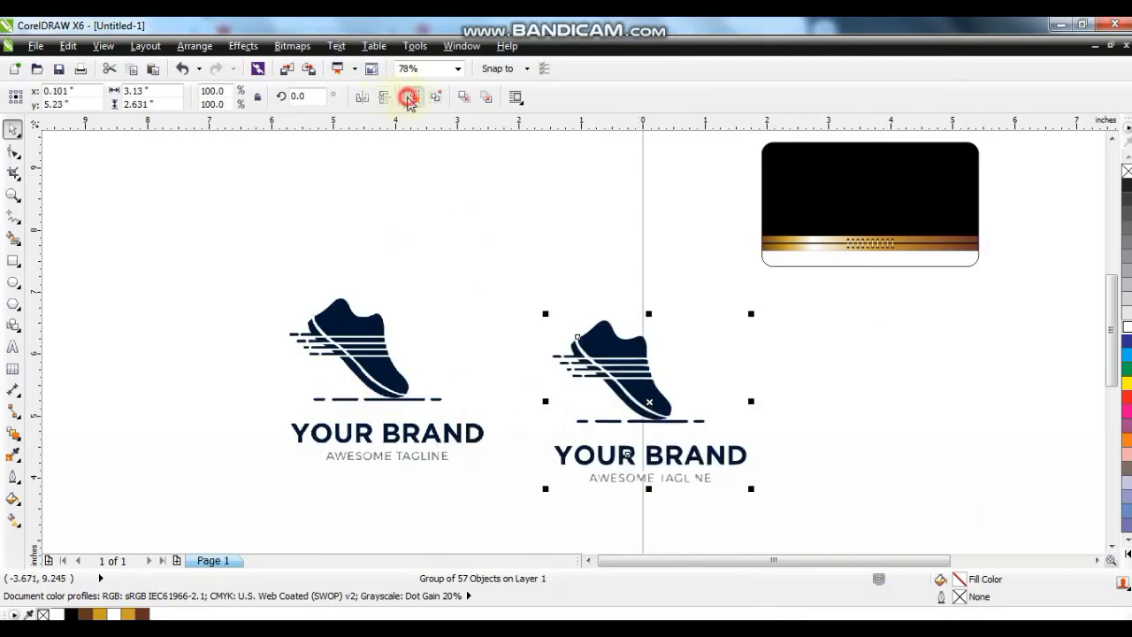
click(497, 375)
drag(774, 467, 498, 516)
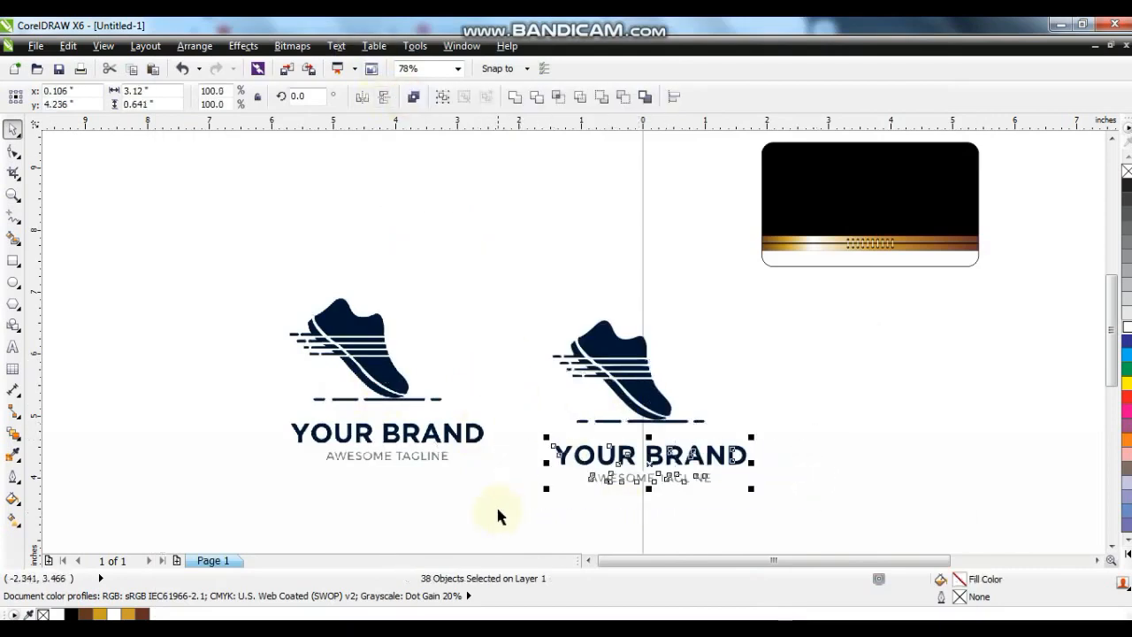
key(Delete)
Delete the original logo bitmap and the dashed ground line beneath the traced shoe.
click(468, 445)
key(Delete)
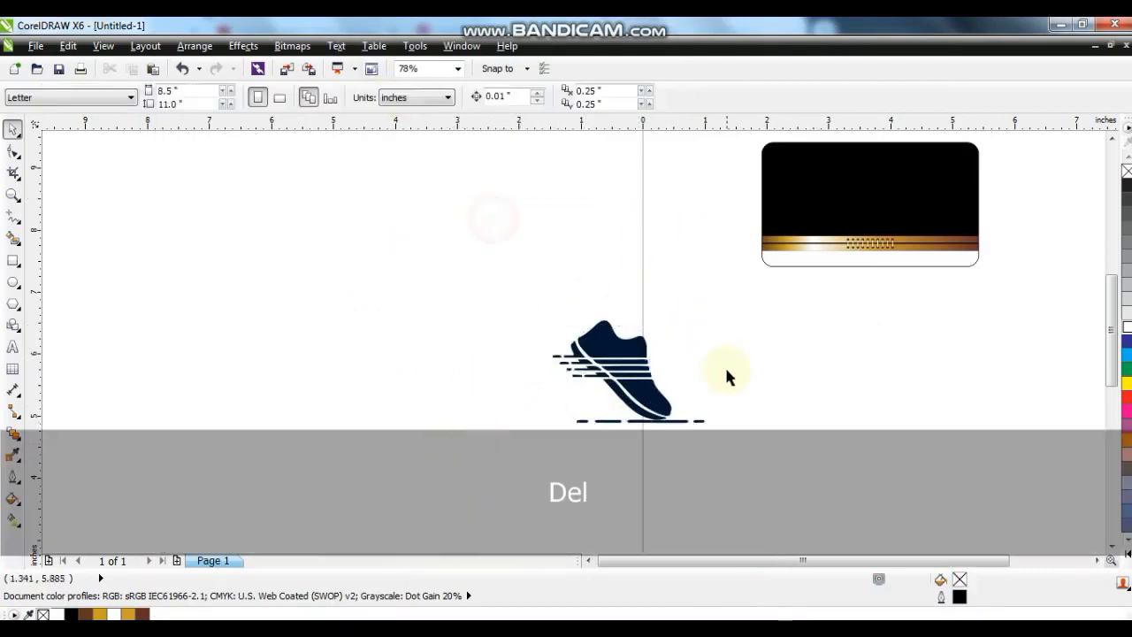
drag(753, 413, 567, 443)
key(Delete)
drag(717, 436, 455, 264)
click(412, 97)
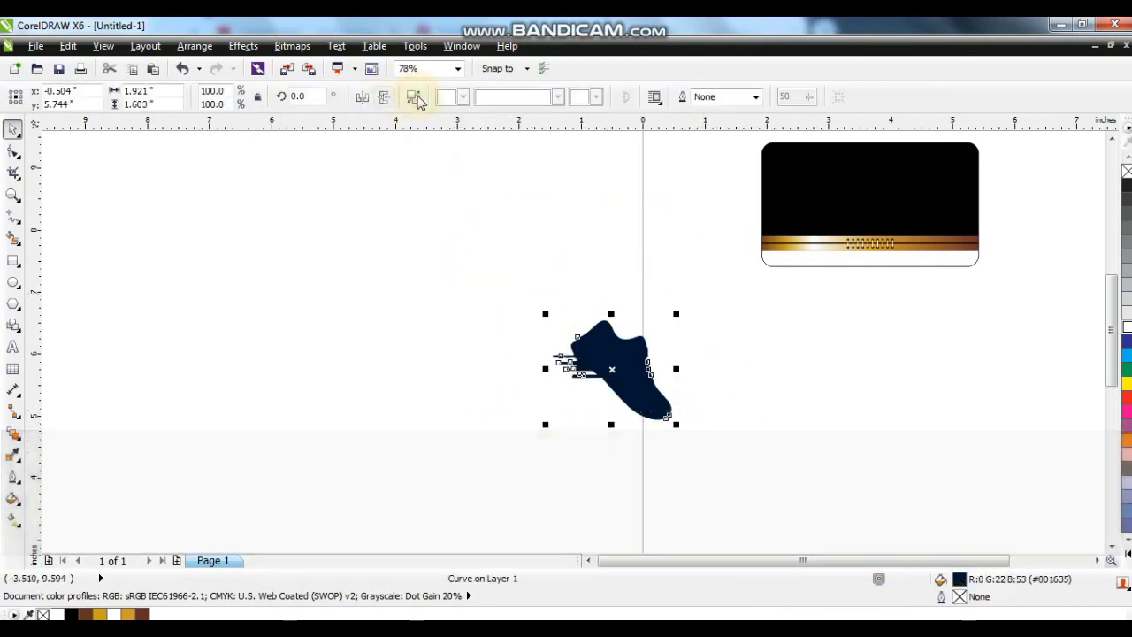
key(ctrl+z)
Group the shoe's pieces, scale the group to 46%, and place it in front of the card's upper-left black area.
drag(468, 270, 717, 442)
drag(676, 423, 638, 393)
drag(636, 354, 812, 179)
key(shift+Page_Up)
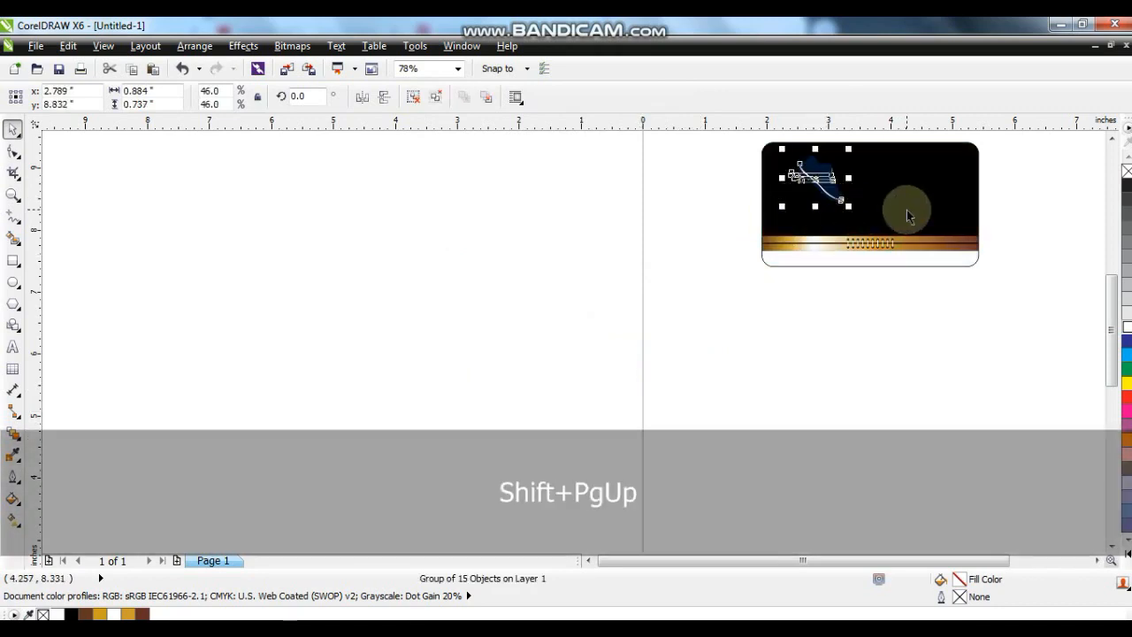
Shift the shoe logo slightly down and to the right on the black card.
shift+click(907, 210)
key(shift+F2)
key(Escape)
click(401, 274)
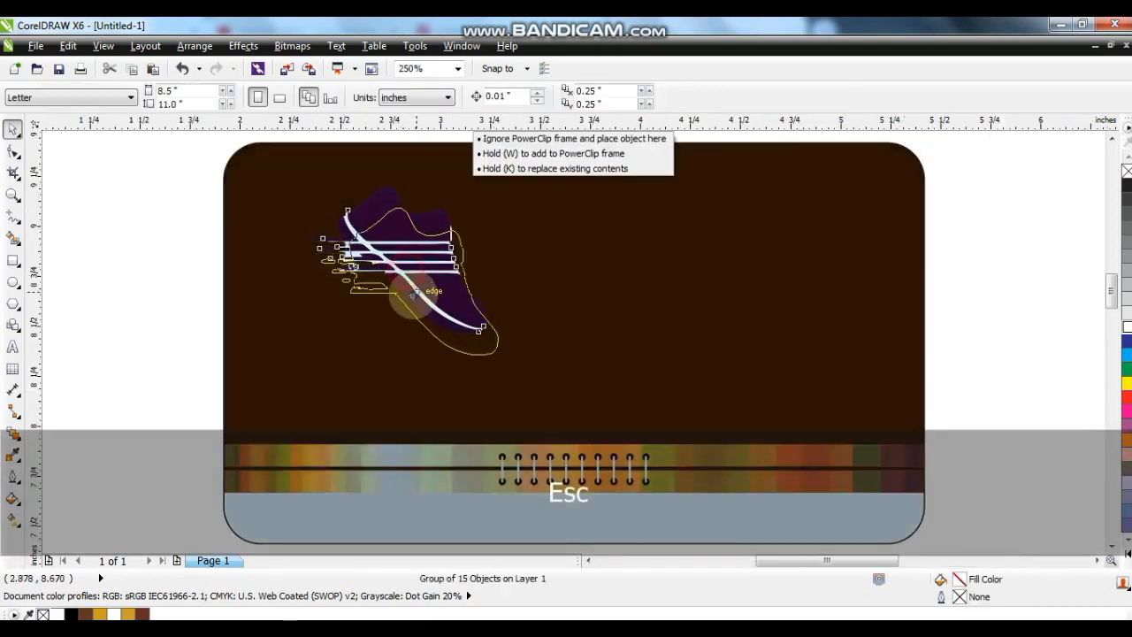
Ungroup the shoe logo and delete the white shape behind its stripes and sole.
key(shift+F2)
key(Escape)
click(449, 326)
key(Delete)
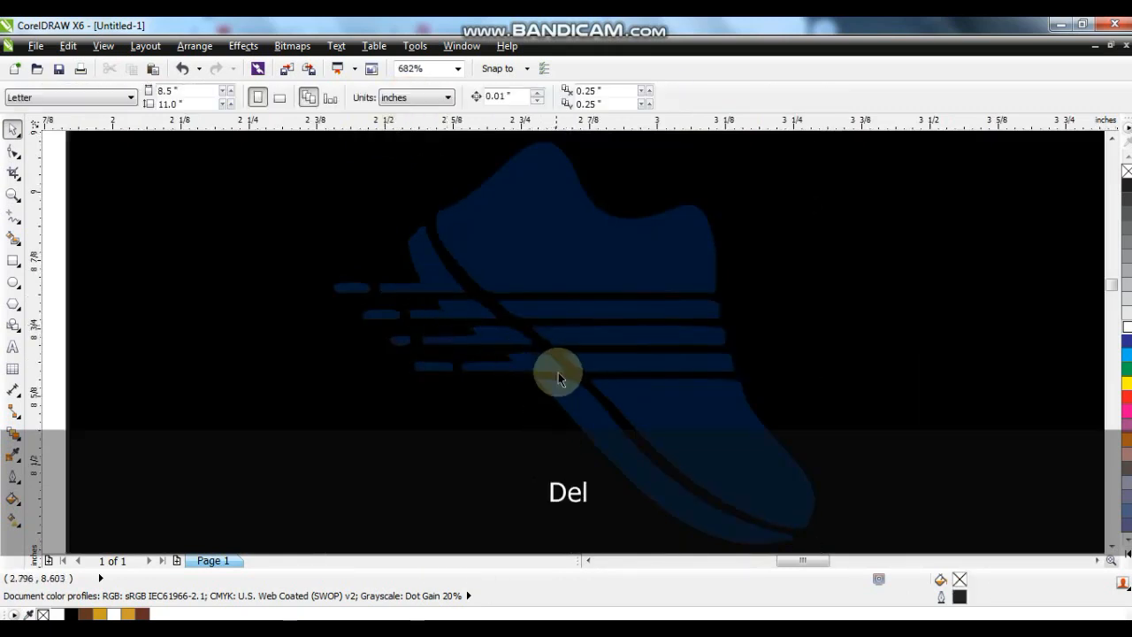
Weld all the pieces of the shoe logo into one shape and fill it with gold.
key(F3)
key(Escape)
drag(256, 208, 682, 479)
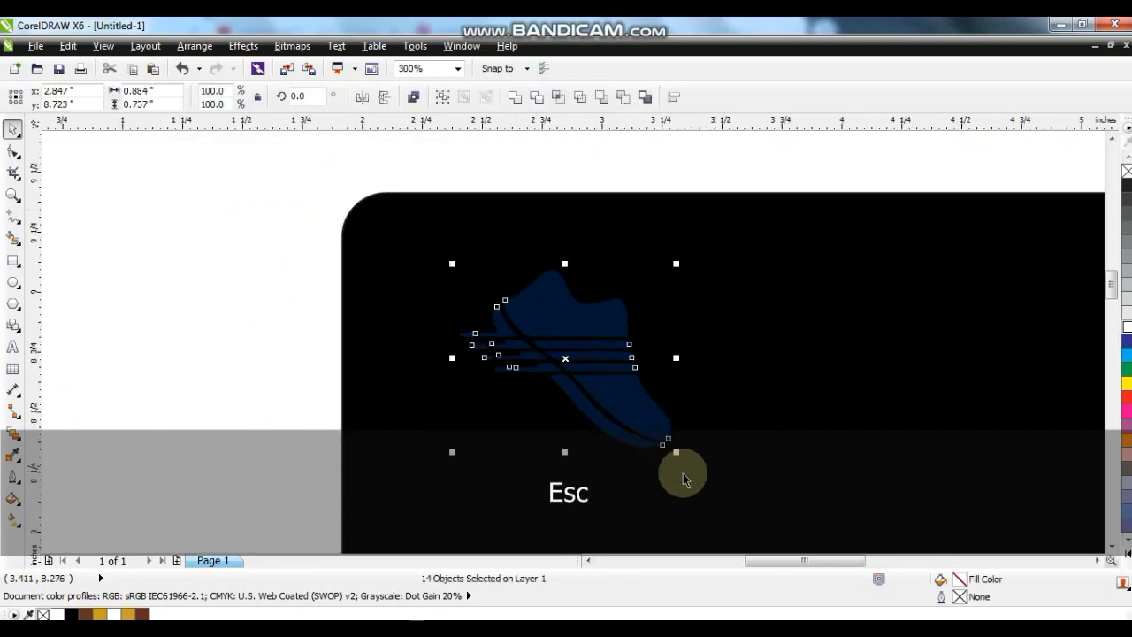
click(516, 96)
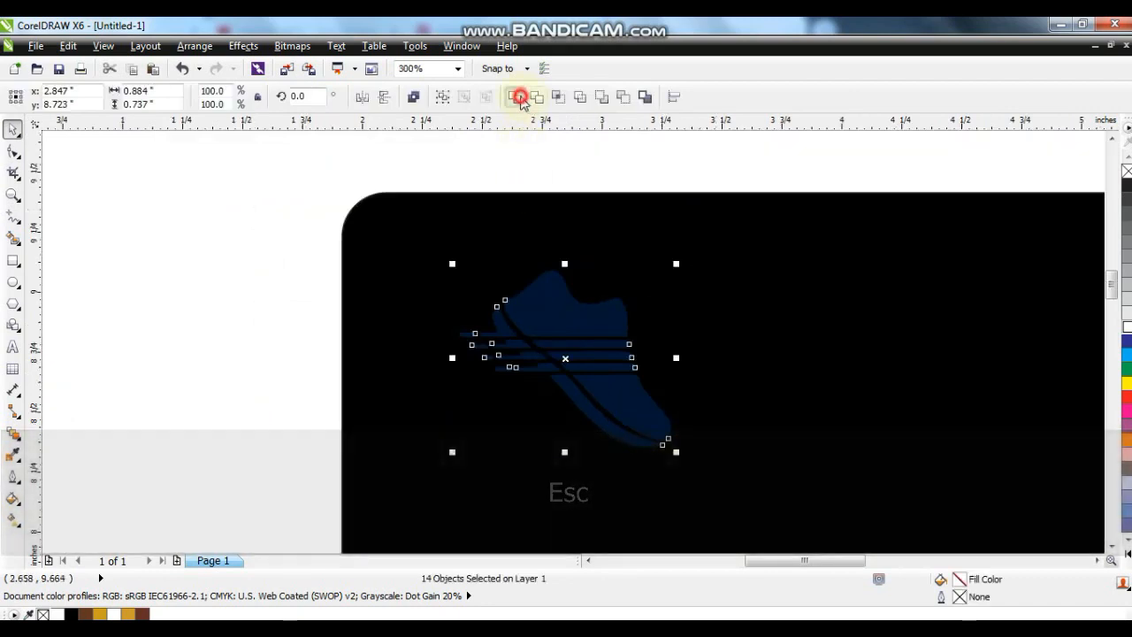
click(125, 614)
Scale the gold shoe logo down slightly, keeping its proportions.
drag(452, 264, 497, 295)
click(799, 295)
key(shift+F2)
key(Escape)
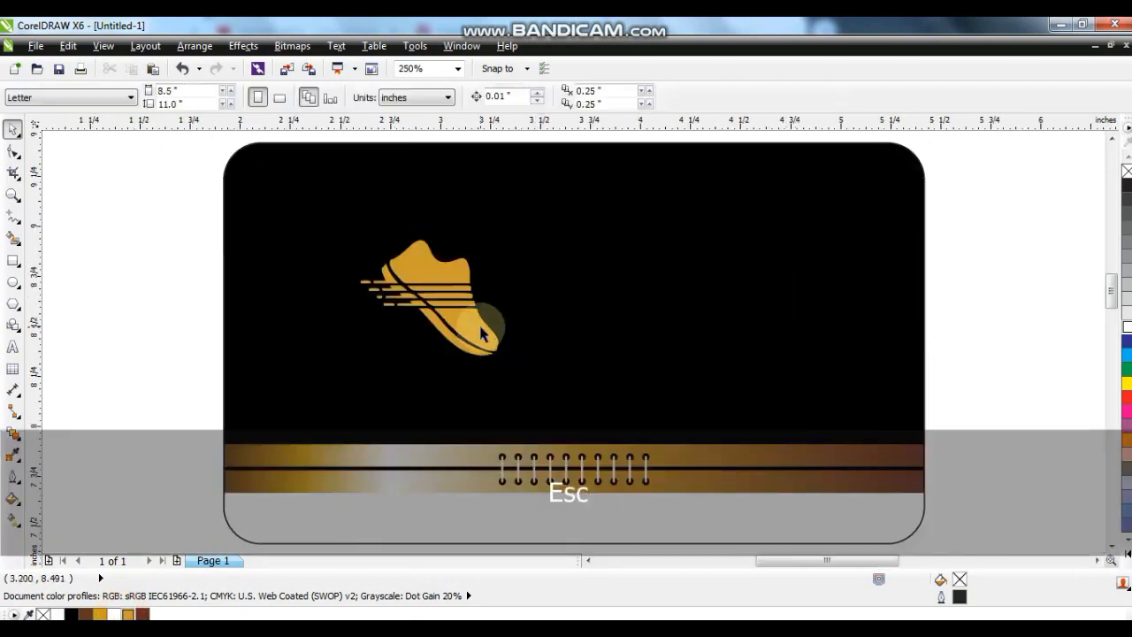
Centre the shoe logo horizontally on the card and move it slightly upward.
click(480, 316)
shift+click(670, 286)
key(c)
key(Escape)
drag(619, 341, 620, 319)
Add the artistic text "COMPANY LOGO" in Arial 24 pt and make it bold.
click(174, 323)
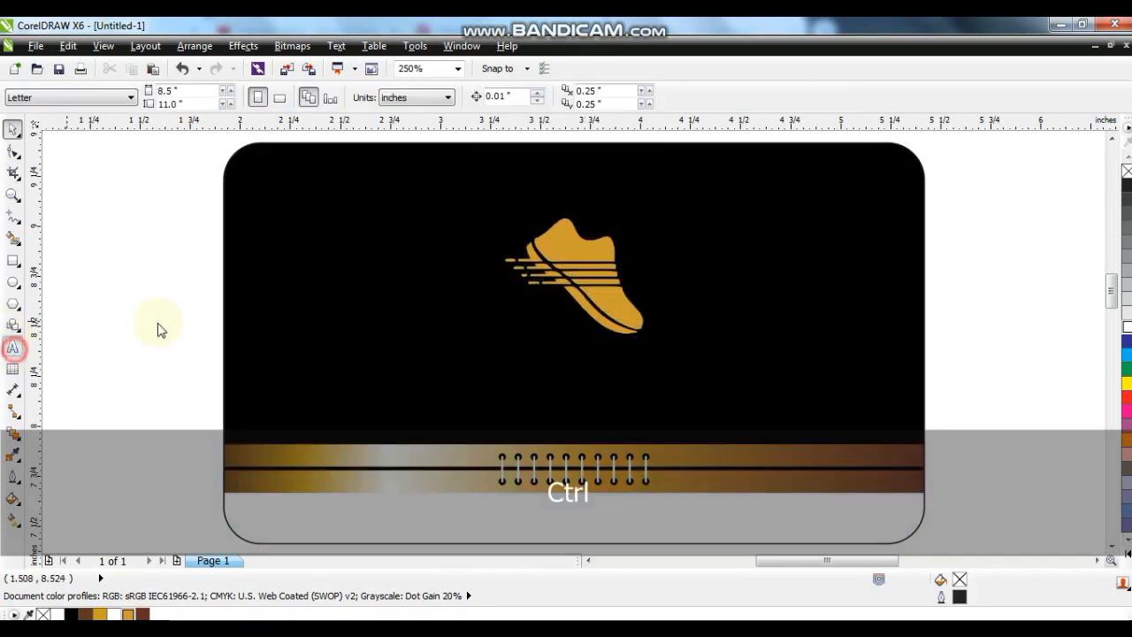
click(157, 330)
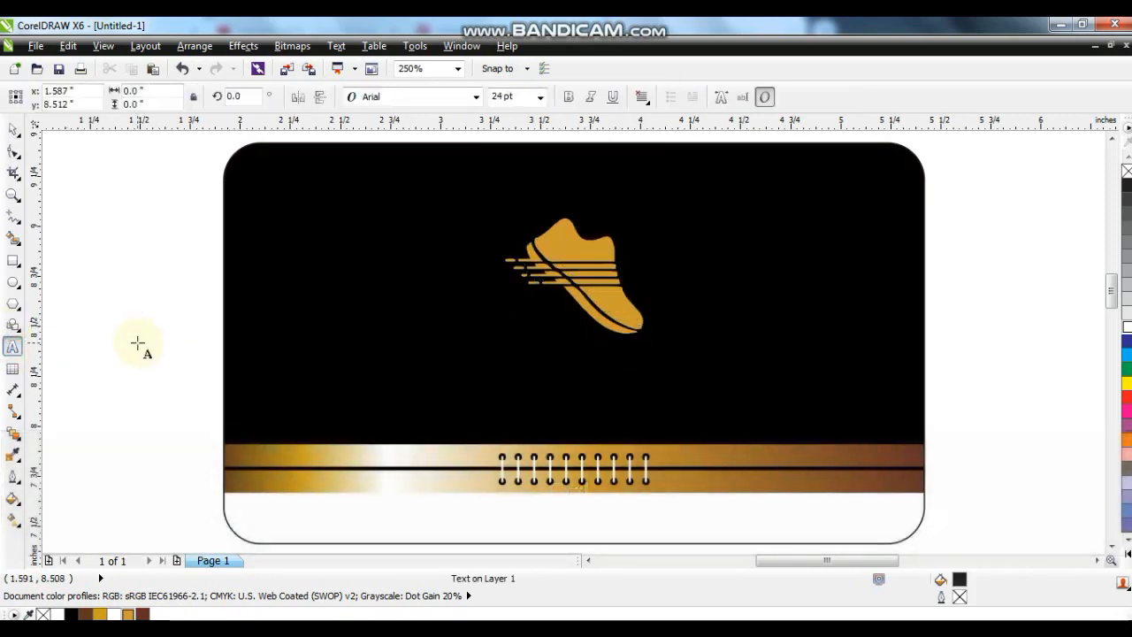
text(C)
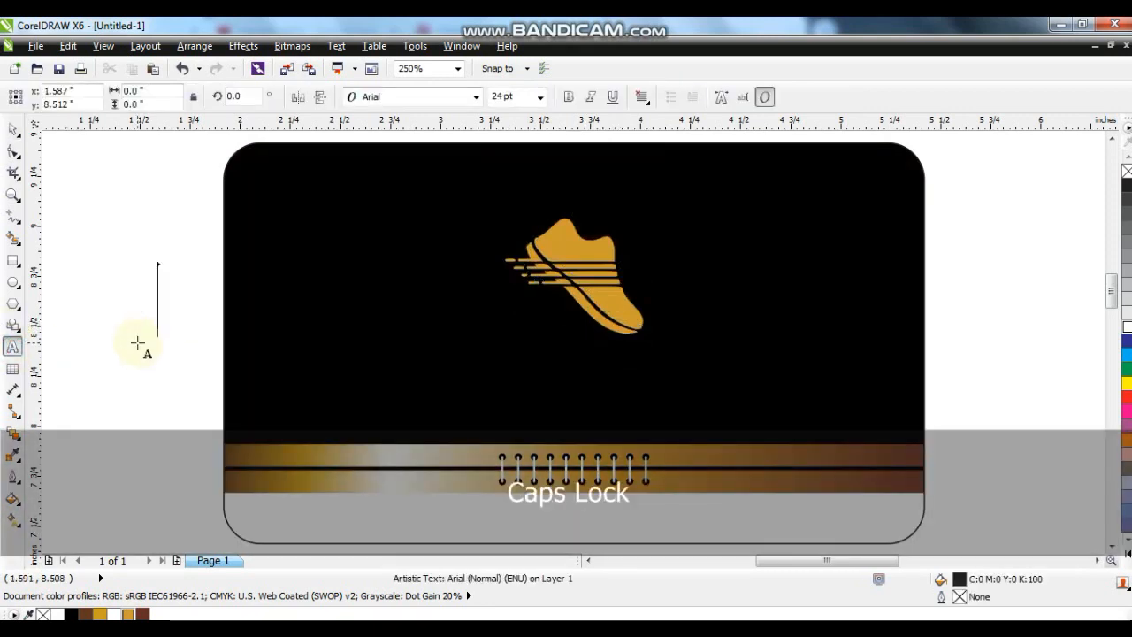
text(COMPA)
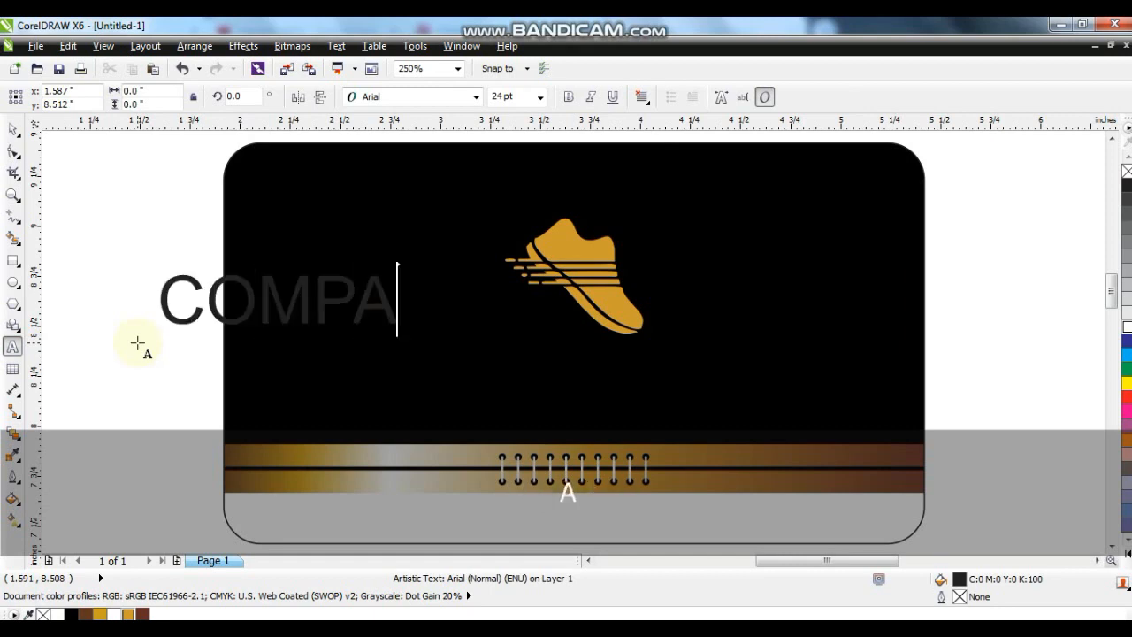
text(NY LOGO)
key(ctrl+space)
click(567, 98)
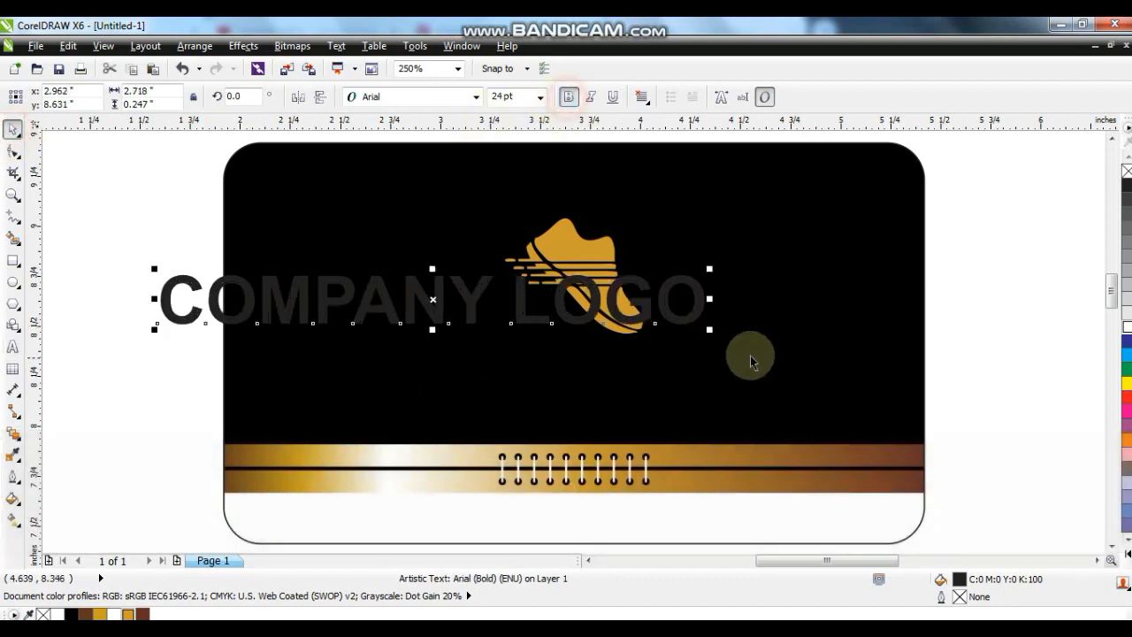
Shrink the COMPANY LOGO text to about 9.4 pt, colour it white and place it just beneath the shoe.
drag(703, 328, 547, 325)
click(1127, 334)
drag(434, 295, 591, 356)
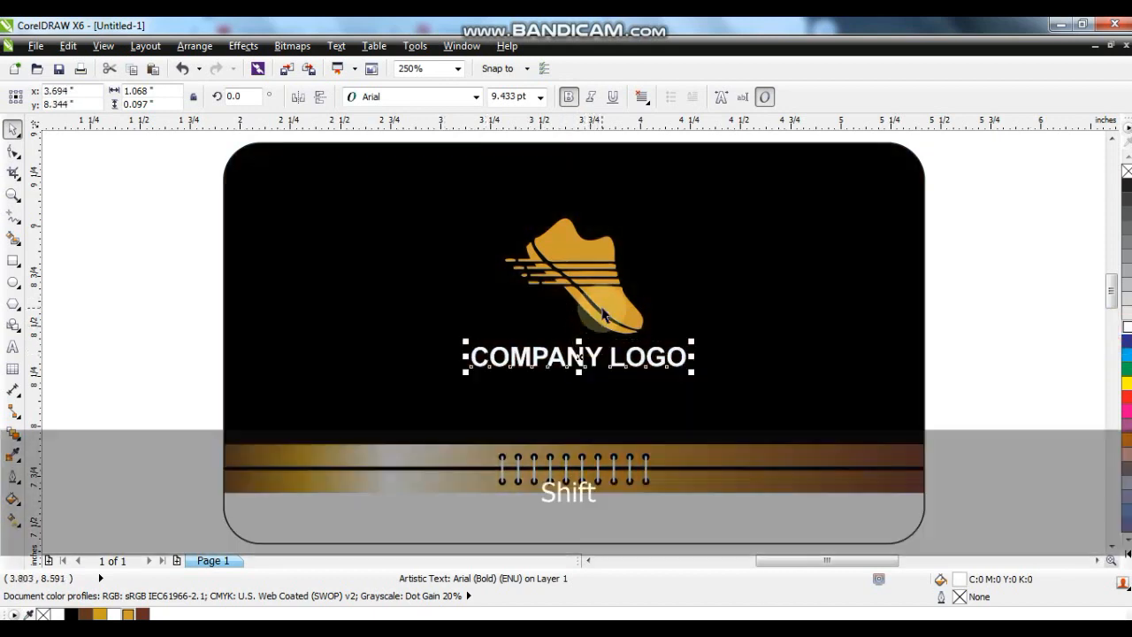
Align the COMPANY LOGO text and the shoe horizontally with the centre of the card.
shift+click(622, 307)
shift+click(756, 306)
key(c)
click(972, 337)
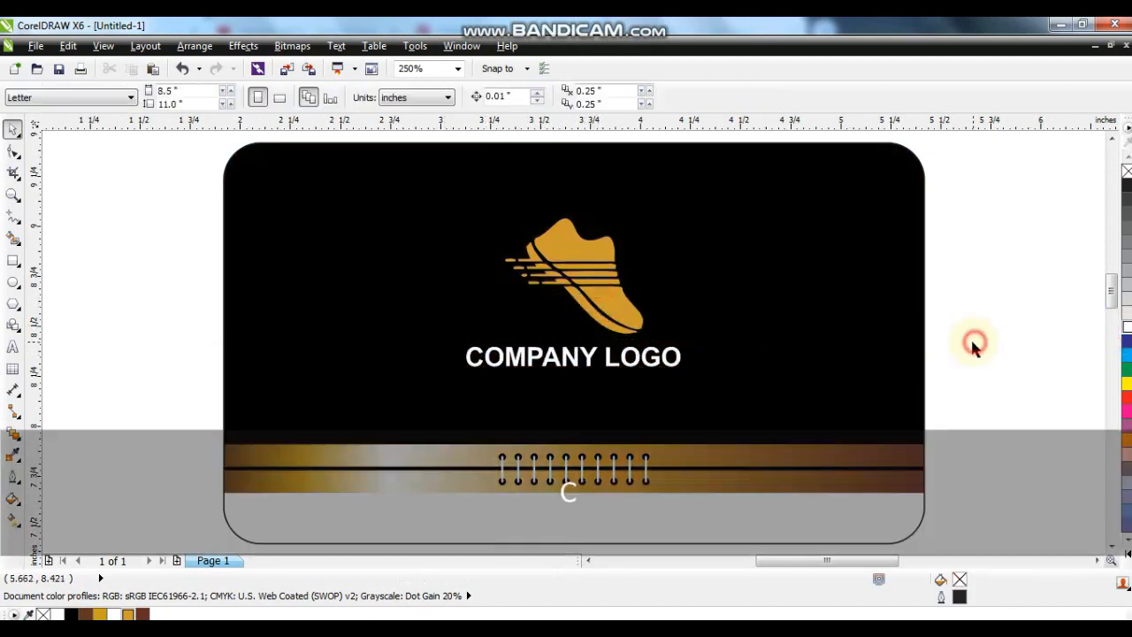
Duplicate the card background with its clipped bands straight below the original card.
key(F3)
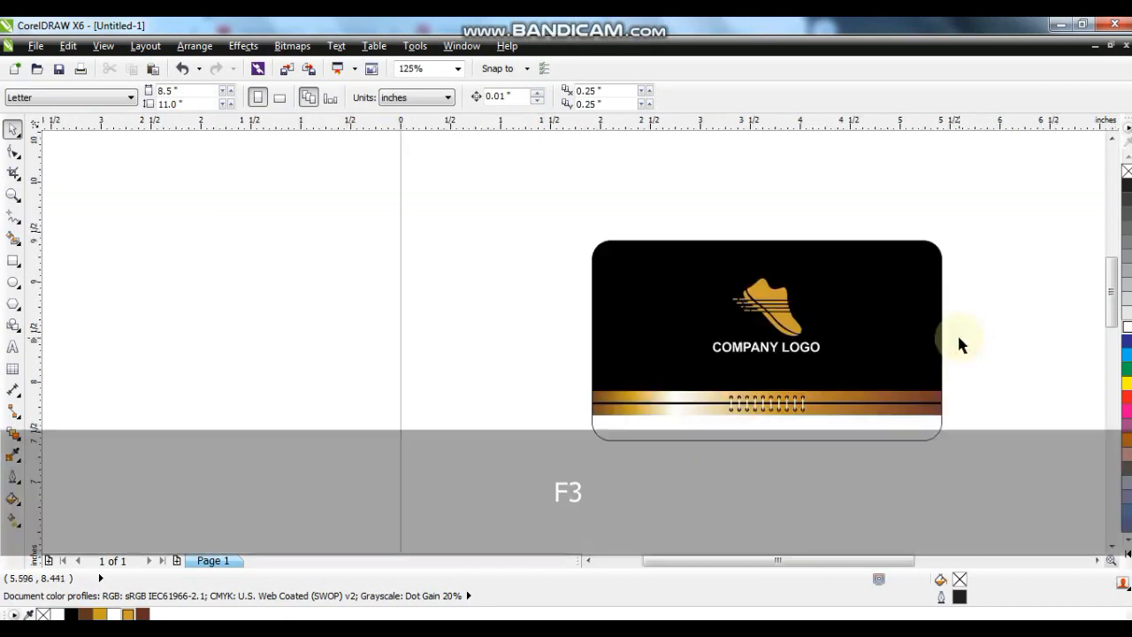
click(12, 195)
right_click(814, 375)
drag(468, 281, 942, 585)
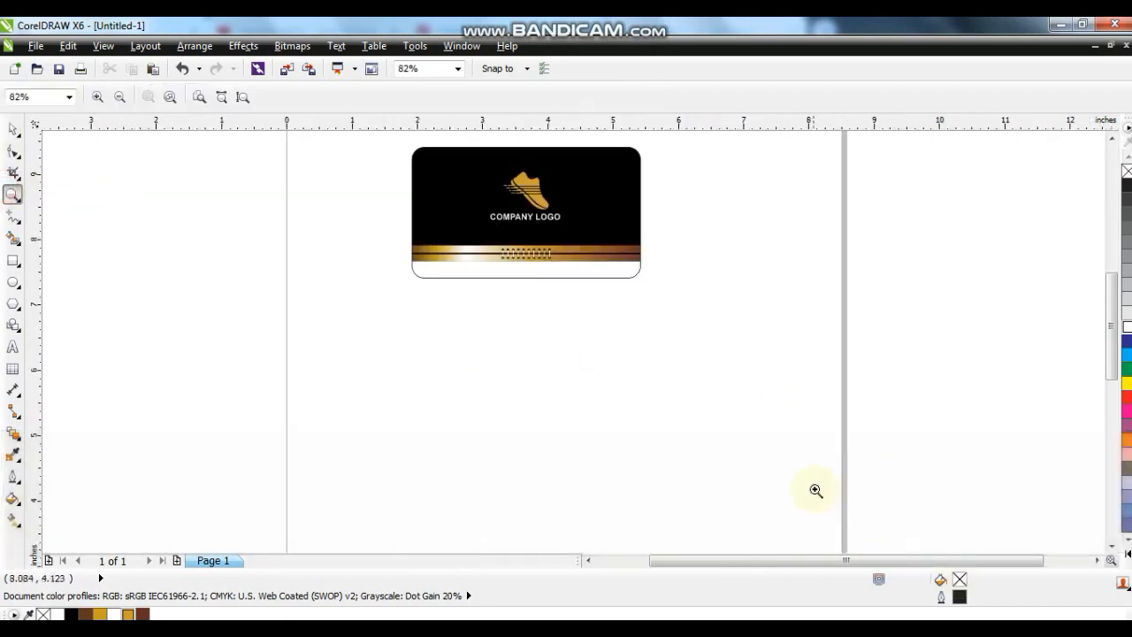
click(16, 130)
click(447, 170)
drag(446, 170, 465, 314)
Extract the PowerClip contents from the duplicated card and delete the extracted white band and gold strips.
right_click(466, 315)
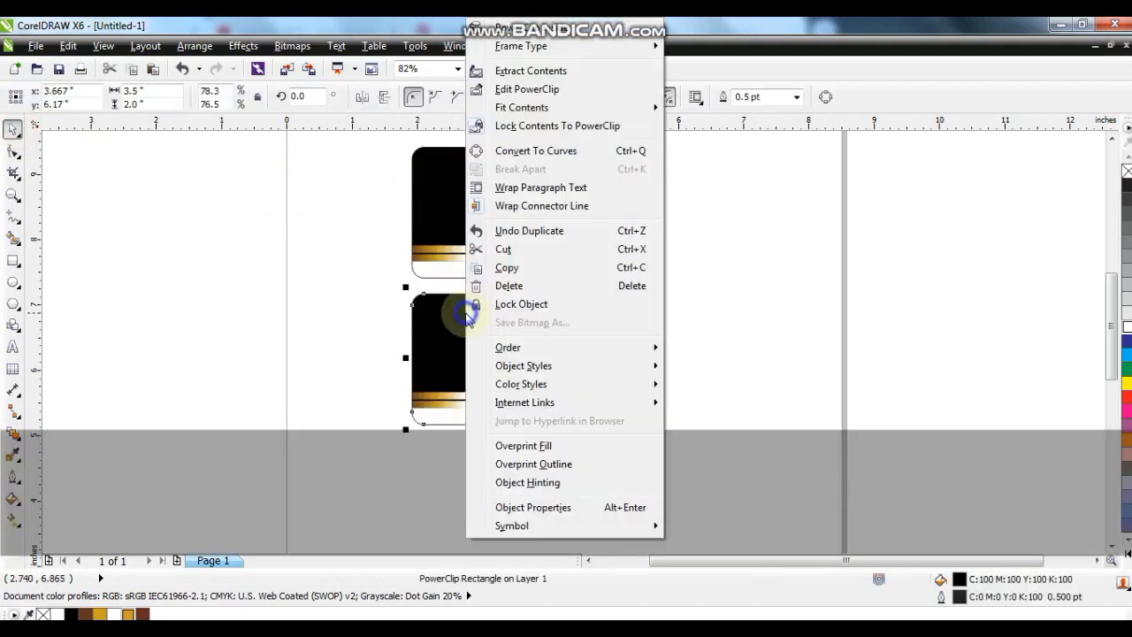
click(527, 71)
drag(754, 343, 267, 462)
key(Delete)
Set the duplicated card's frame type to None so it is a plain black rounded rectangle.
click(532, 382)
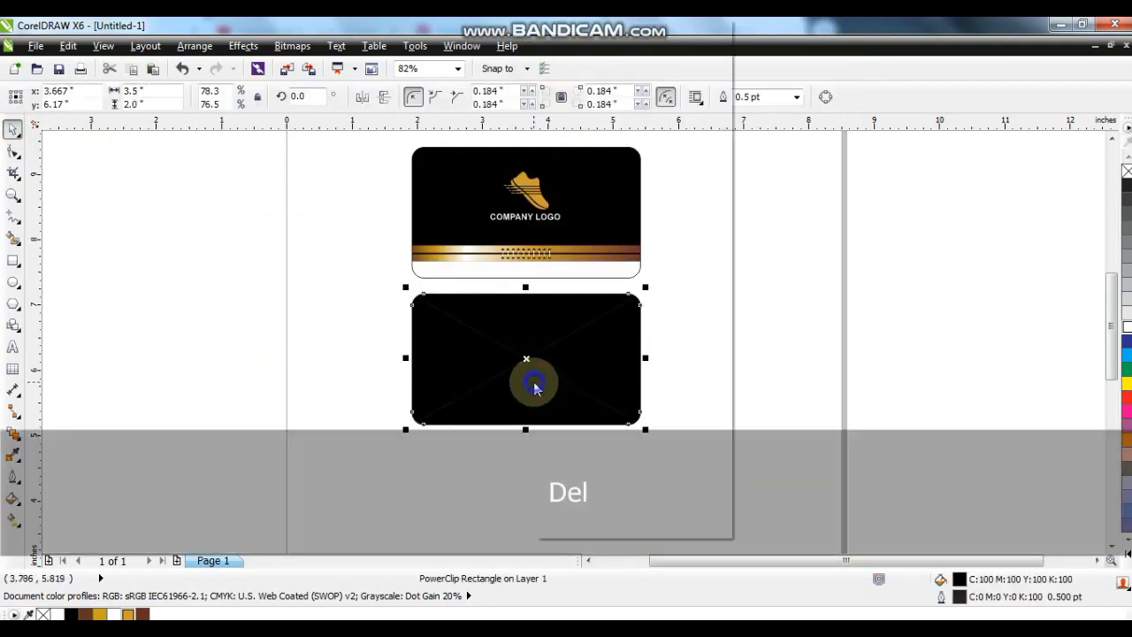
right_click(534, 386)
mouse_move(625, 49)
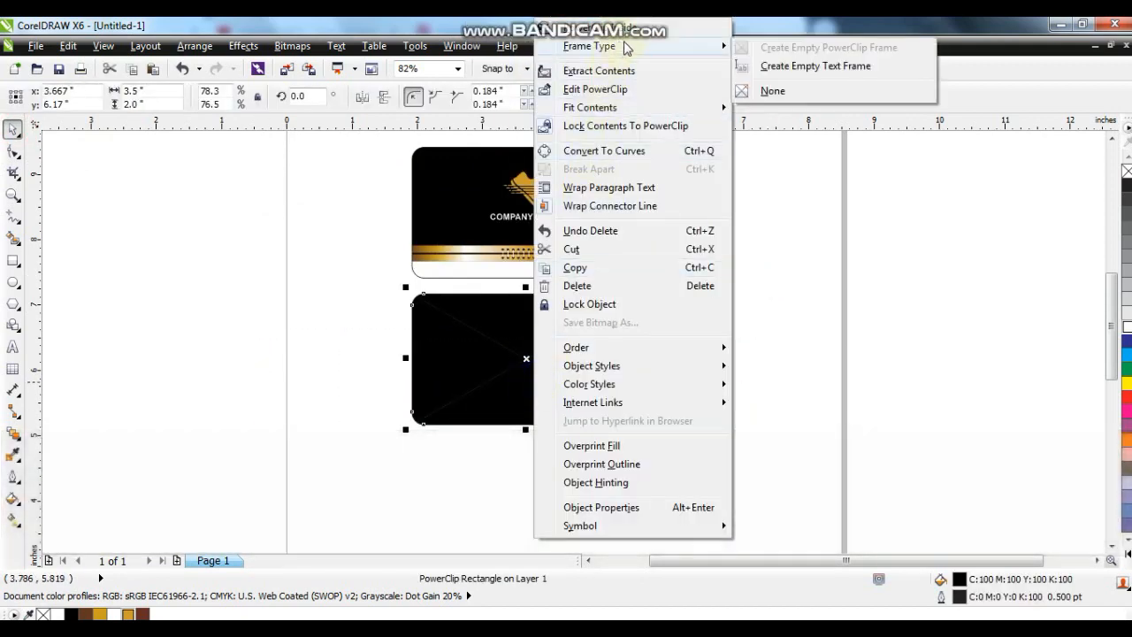
click(766, 91)
click(768, 279)
click(552, 362)
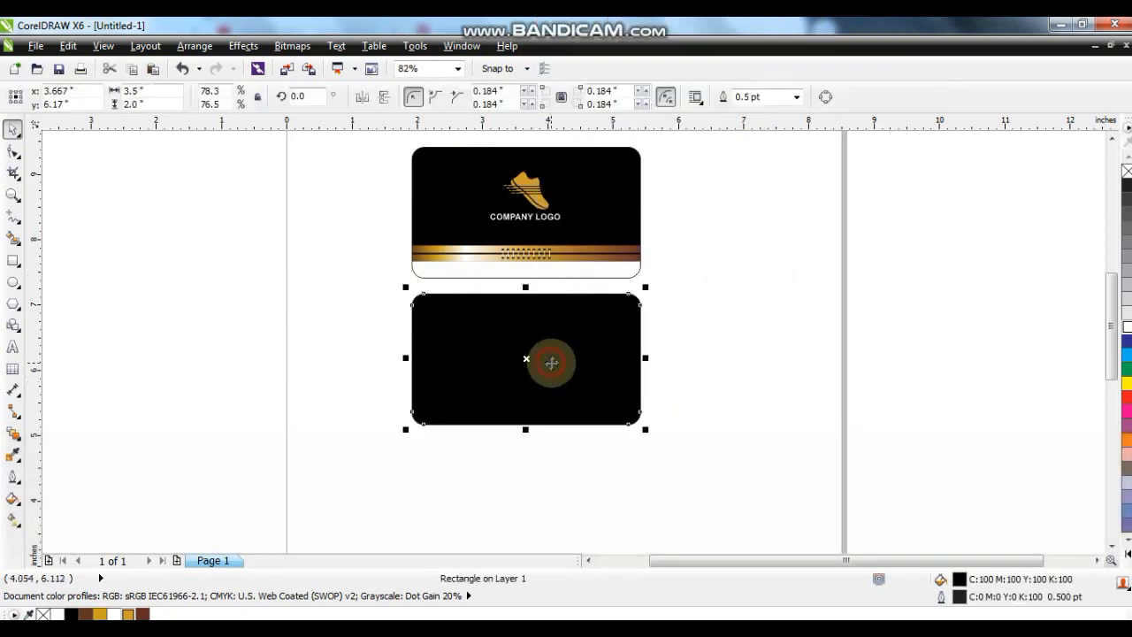
Draw a rectangle about 1.6 by 2.11 inches over the second card's left part, filled white with no outline.
key(shift+F2)
key(Escape)
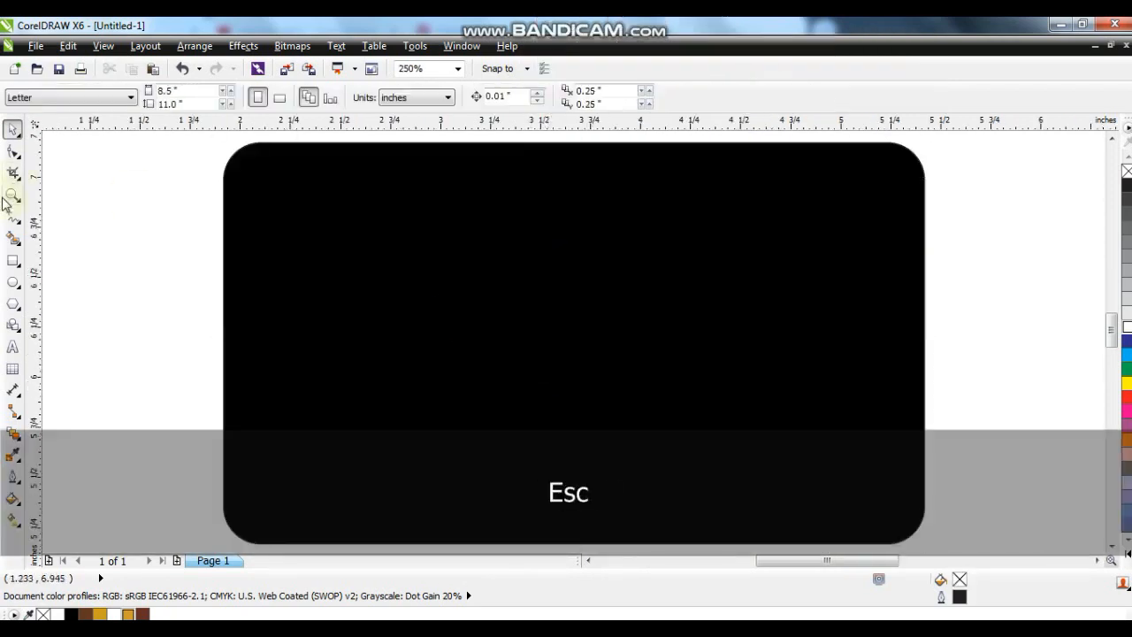
click(12, 260)
drag(520, 133, 949, 521)
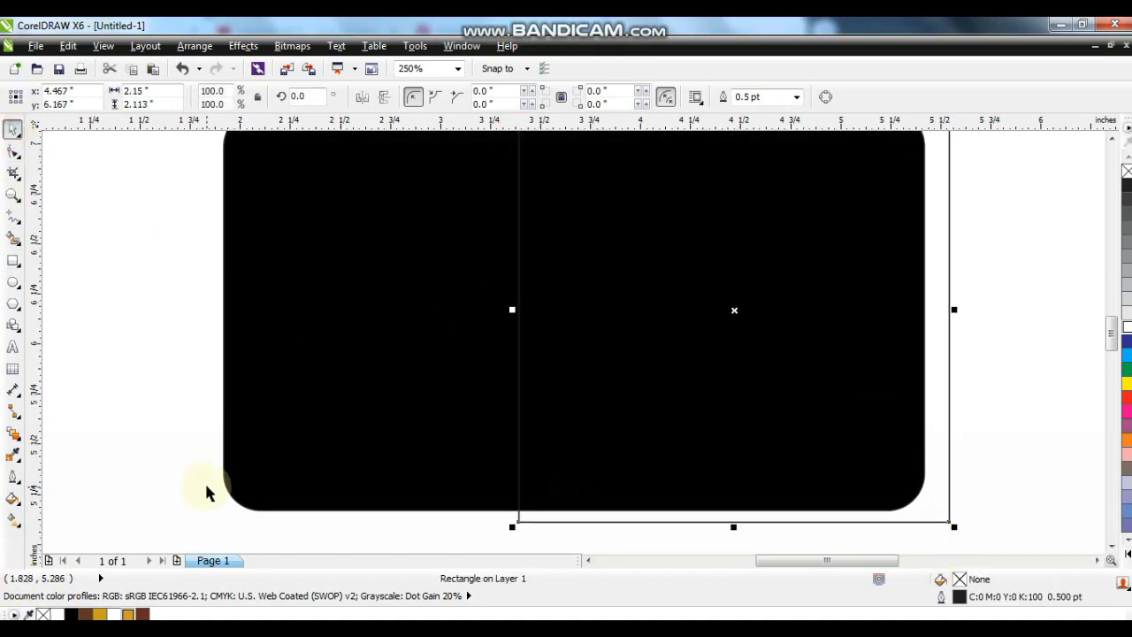
drag(953, 310, 203, 313)
click(1126, 327)
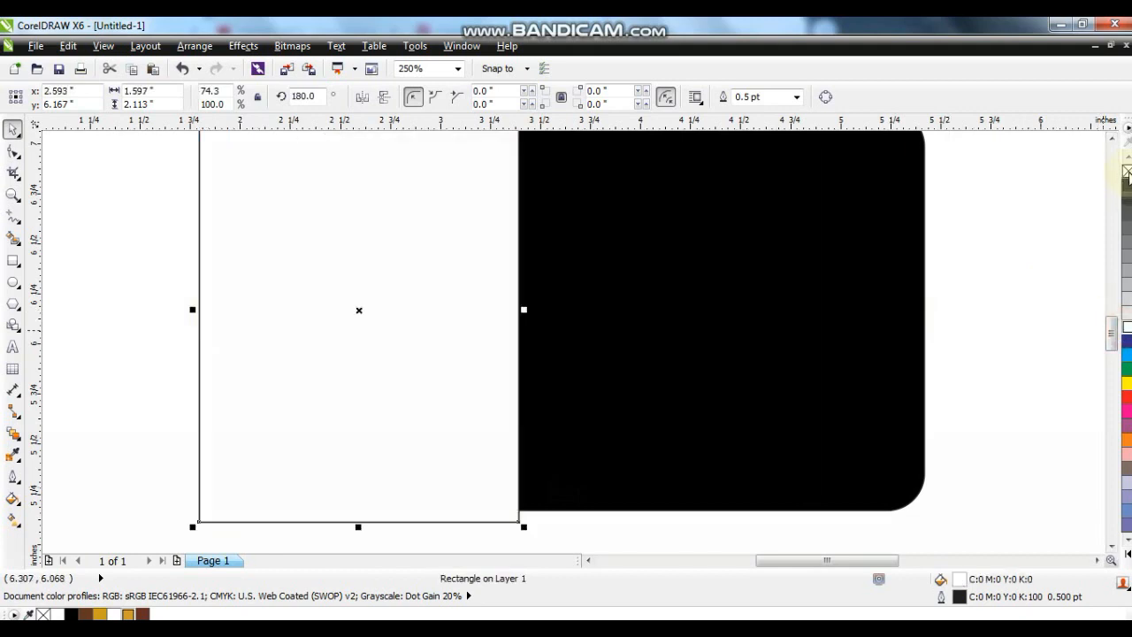
right_click(1125, 171)
PowerClip the white rectangle inside the second card's rounded black shape.
right_click(419, 187)
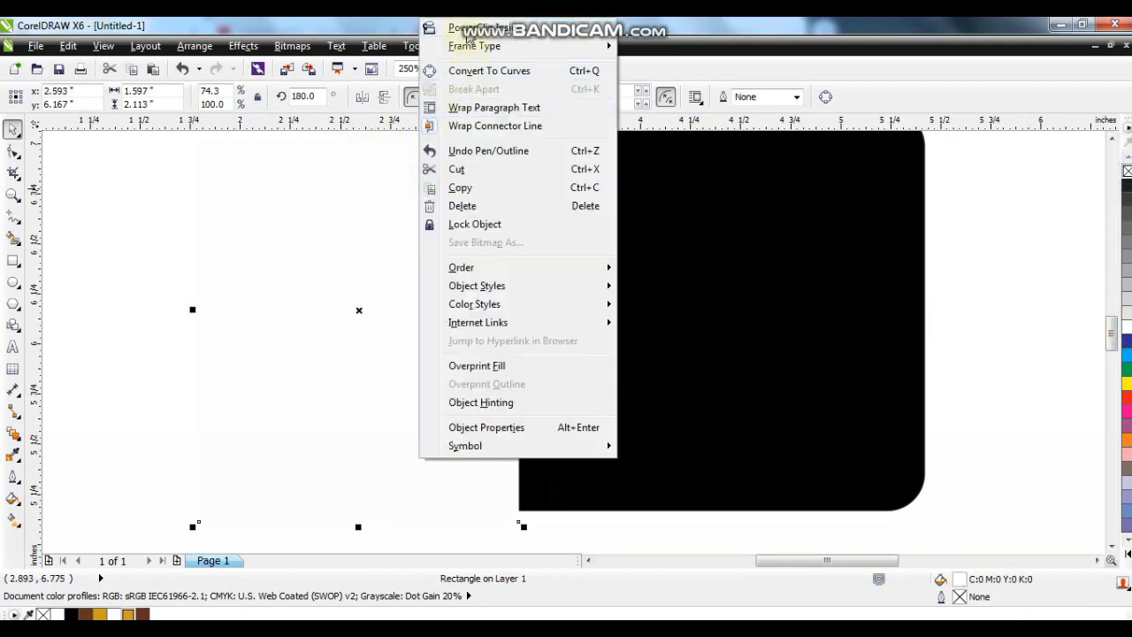
click(469, 28)
click(588, 257)
key(shift+F2)
key(Escape)
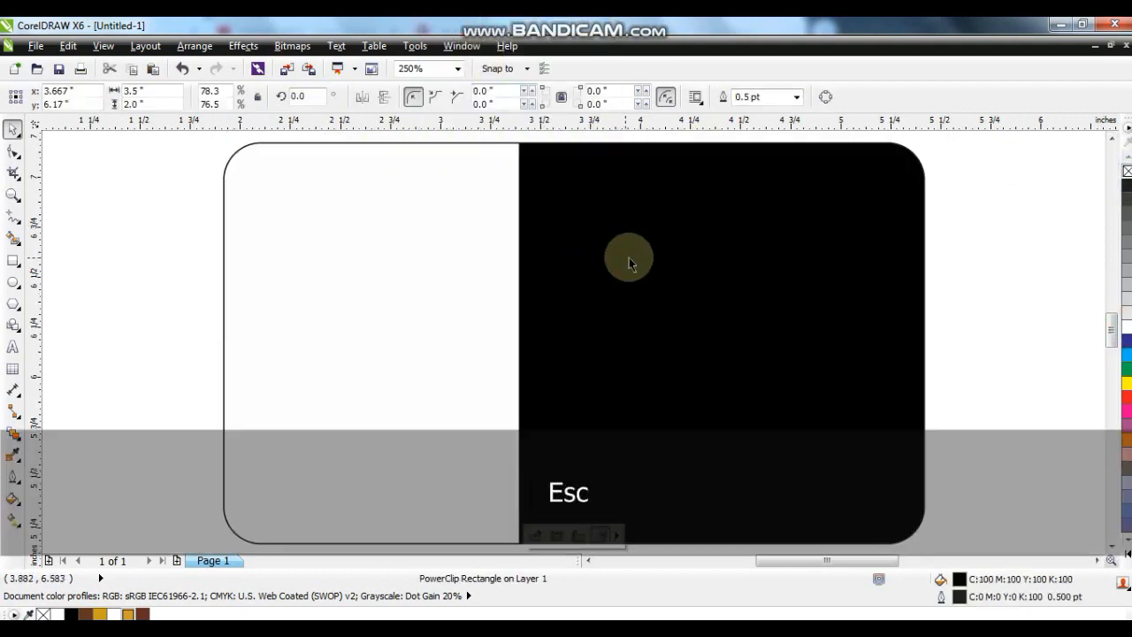
Draw a strip about 0.087 by 2 inches along the white panel's right edge, with the Cylinder - Gold 01 fountain fill and no outline.
click(12, 260)
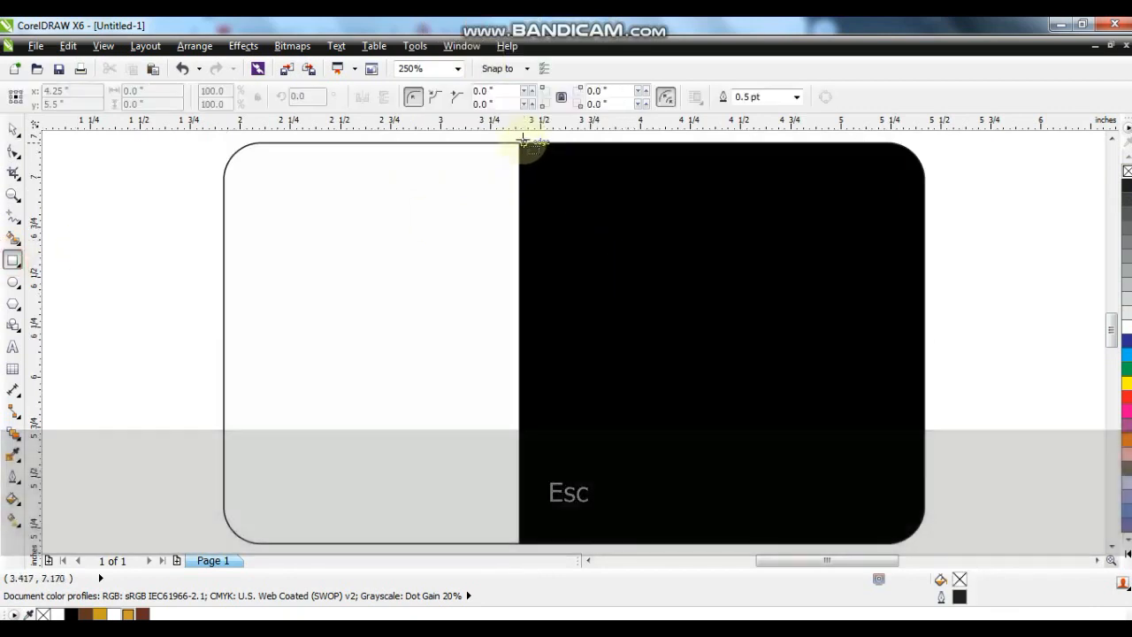
drag(521, 144, 536, 543)
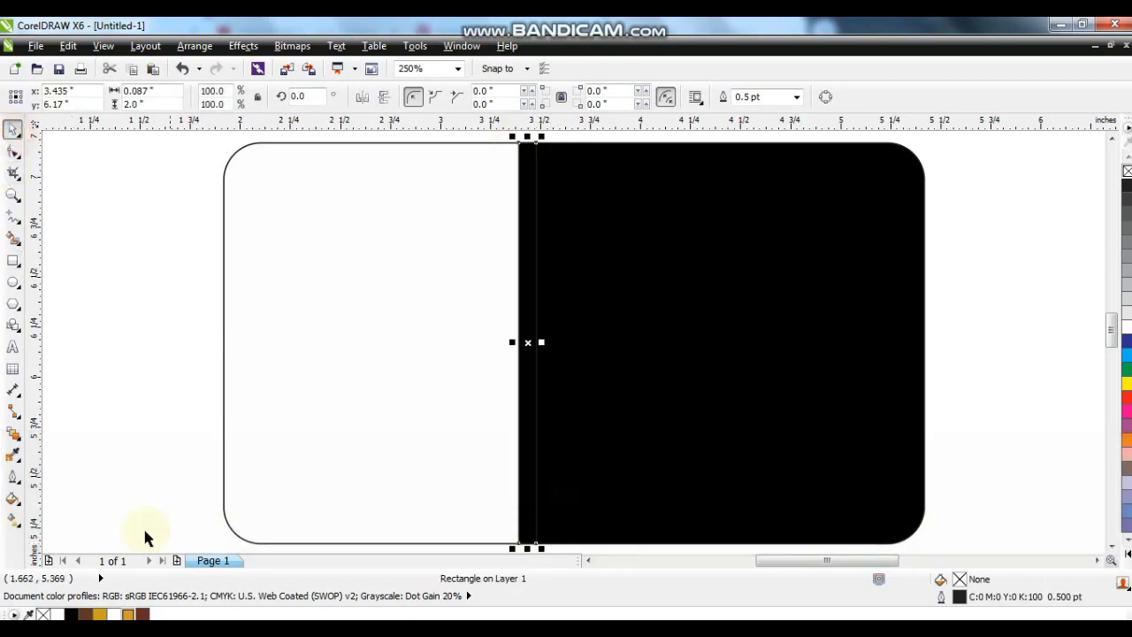
click(12, 499)
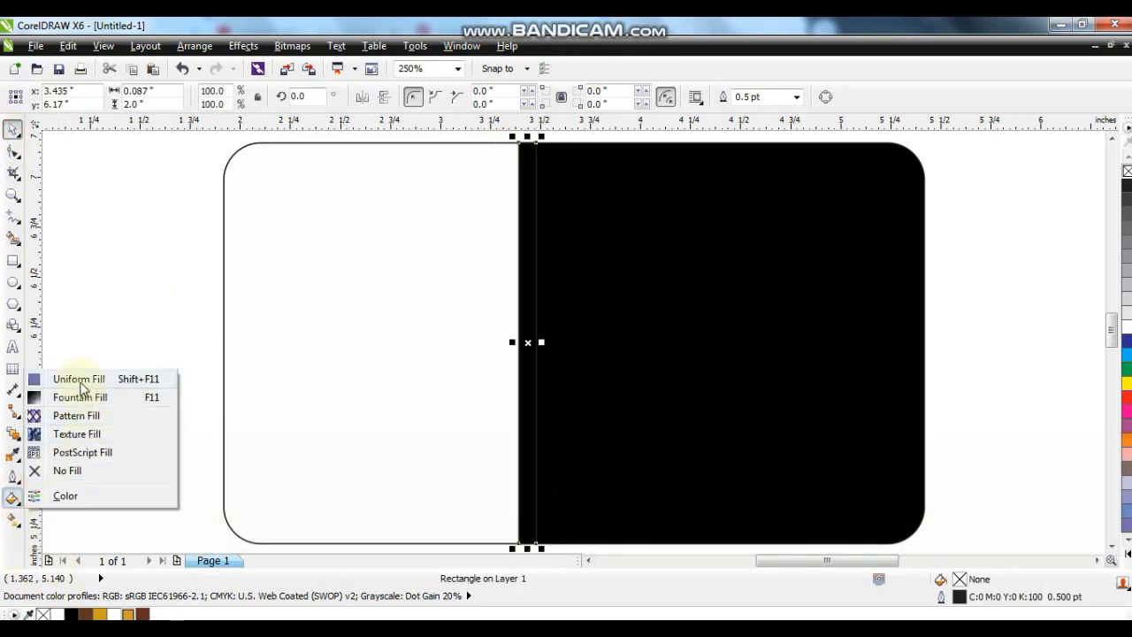
click(80, 400)
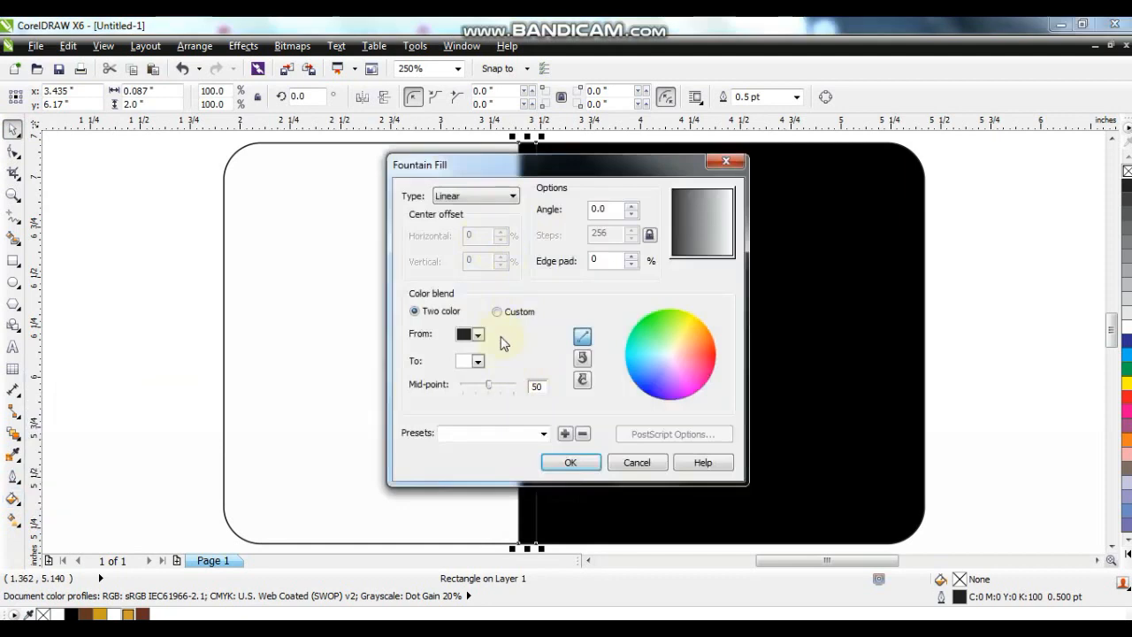
click(497, 312)
click(544, 433)
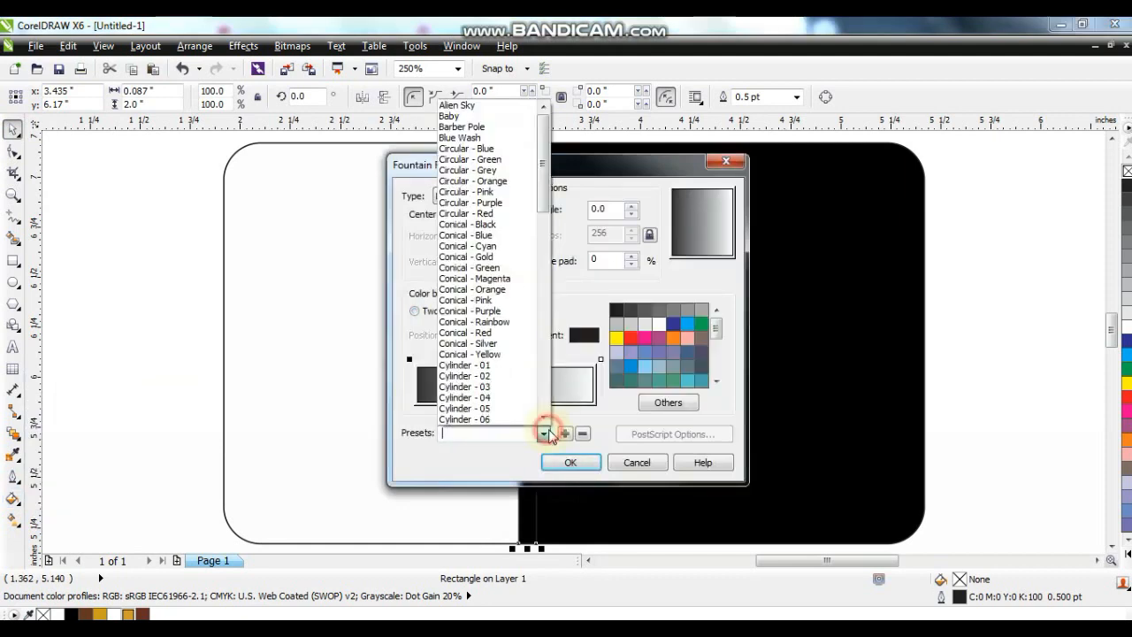
drag(543, 176, 547, 232)
click(474, 333)
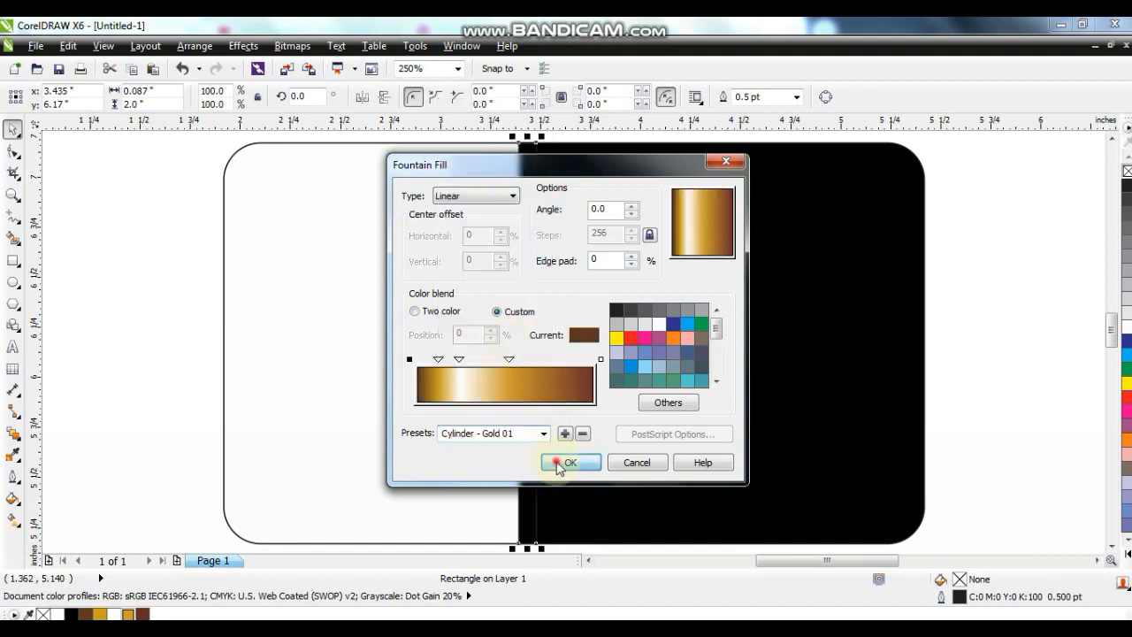
click(558, 464)
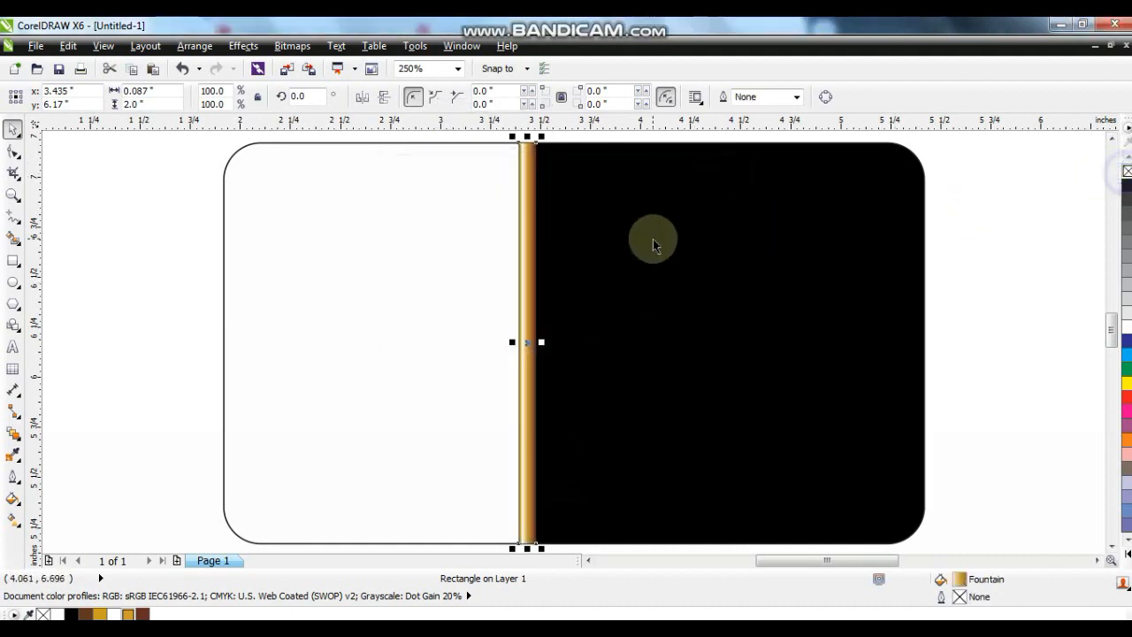
Run the strip's gold gradient from top to bottom and duplicate the strip to its right, leaving a narrow black gap.
key(g)
drag(548, 174, 552, 506)
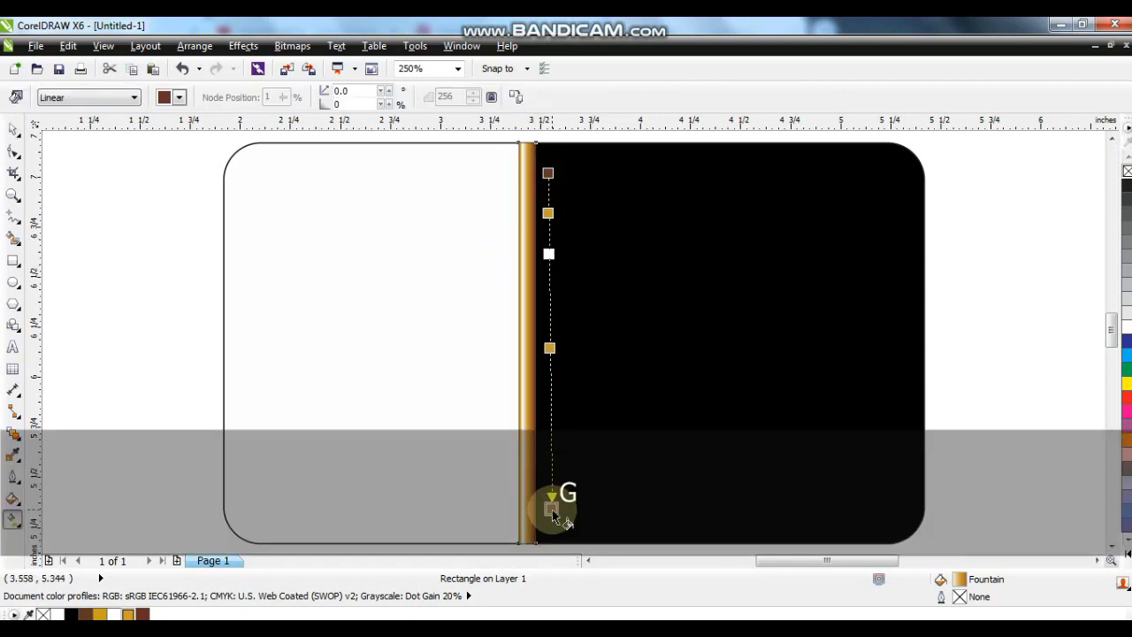
click(13, 129)
drag(528, 267, 551, 267)
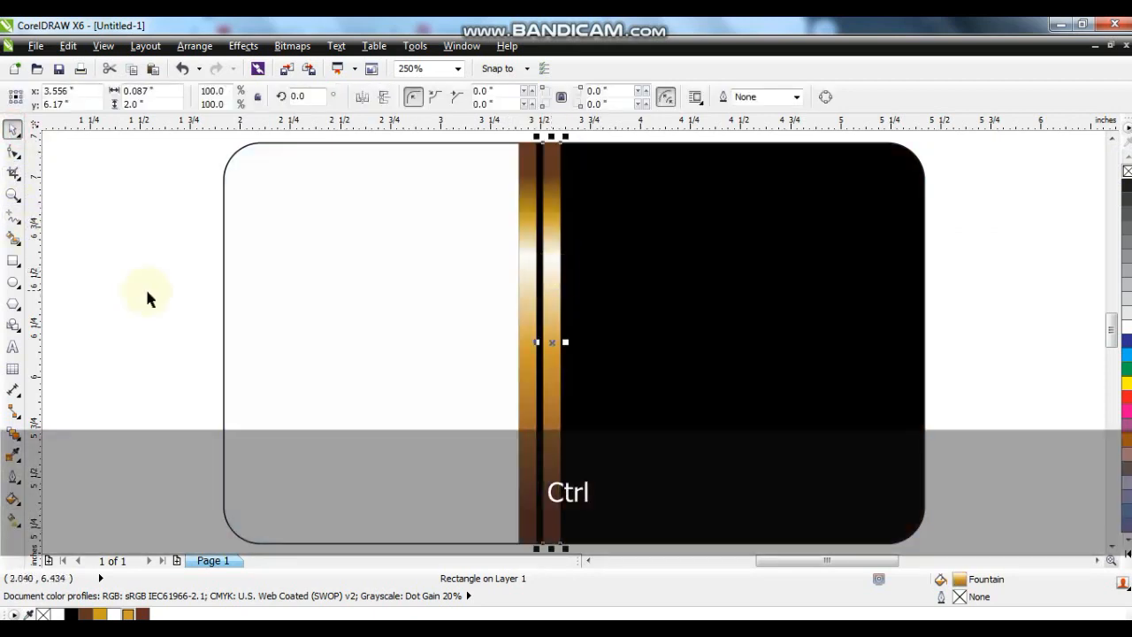
click(145, 291)
Select only the binding stitches on the first card's gold strips and group them.
key(F3)
key(Escape)
drag(720, 207, 536, 133)
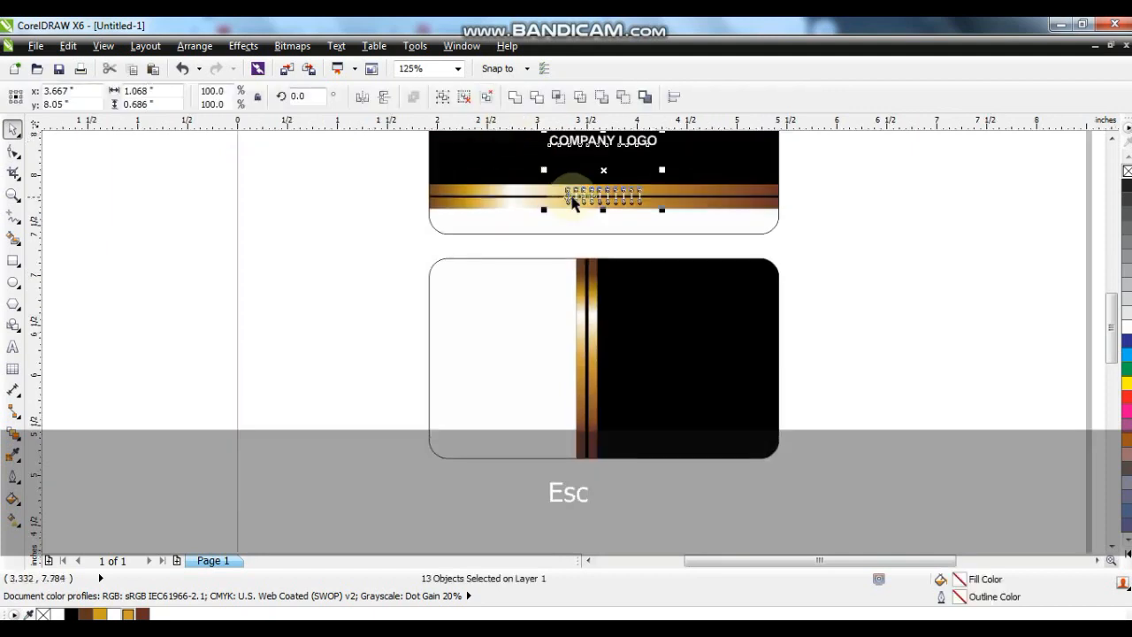
drag(677, 239, 525, 171)
key(ctrl+g)
Copy the stitch group down onto the second card and rotate the copy by 90 degrees.
right_click(619, 339)
drag(613, 200, 620, 299)
click(617, 336)
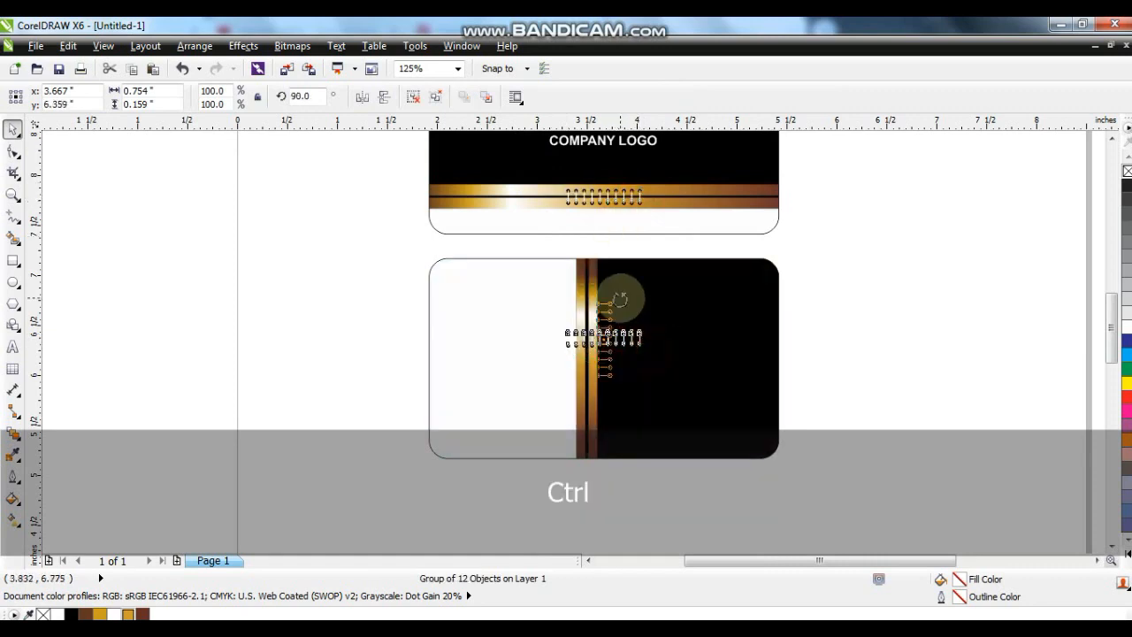
Place the rotated stitches across the two vertical gold strips and align them to the strips' vertical centre.
shift+click(645, 303)
key(shift+F2)
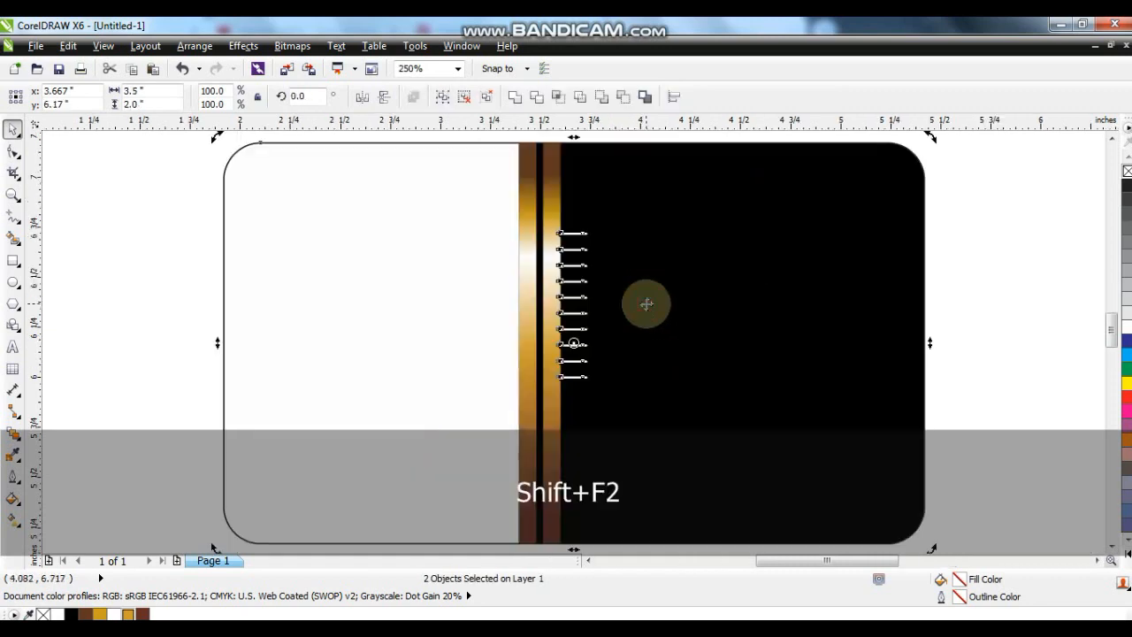
key(Escape)
drag(573, 269, 543, 266)
key(ctrl+z)
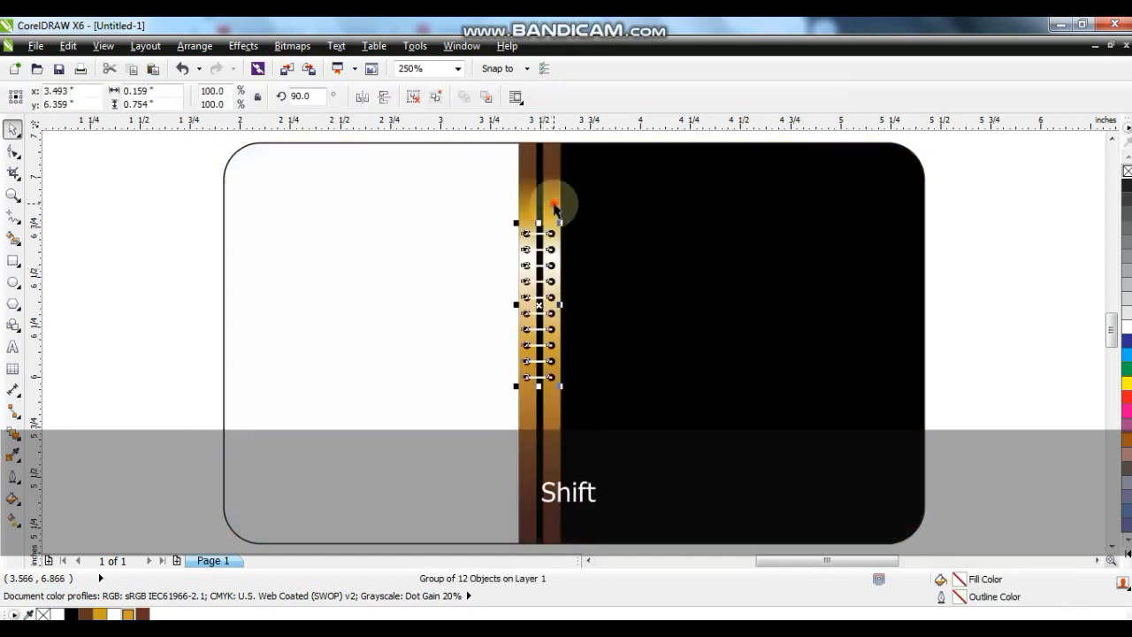
shift+click(557, 203)
key(e)
key(Escape)
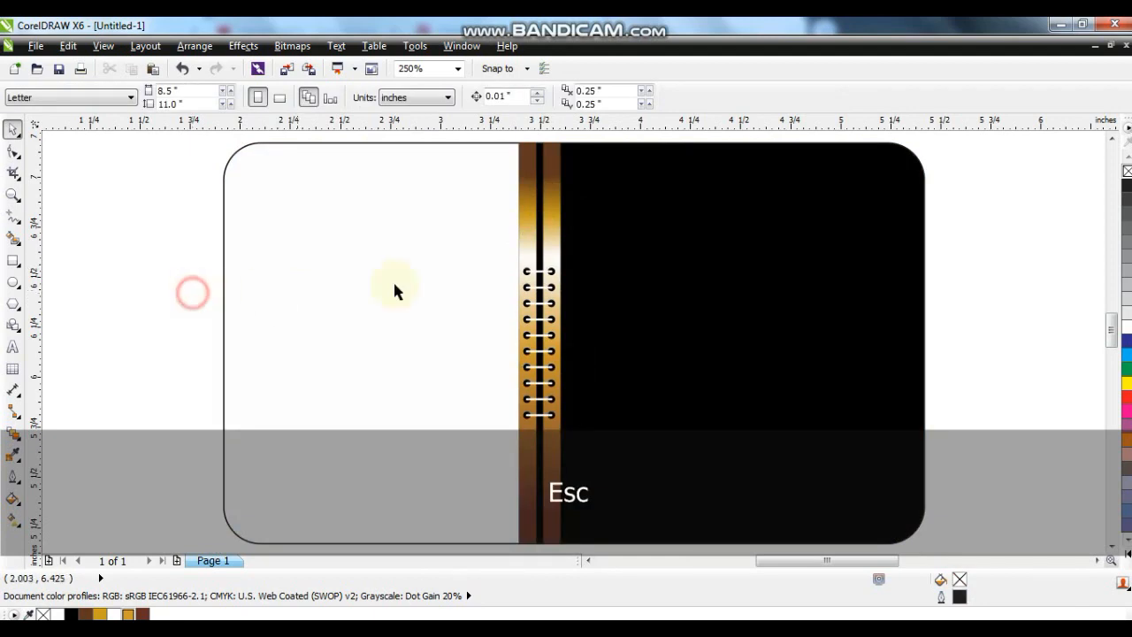
Copy the gold shoe logo with its COMPANY LOGO text from the first card onto the second card's black section.
key(F3)
key(F3)
key(Escape)
drag(702, 392, 663, 274)
key(shift+F2)
key(Escape)
drag(584, 212, 664, 452)
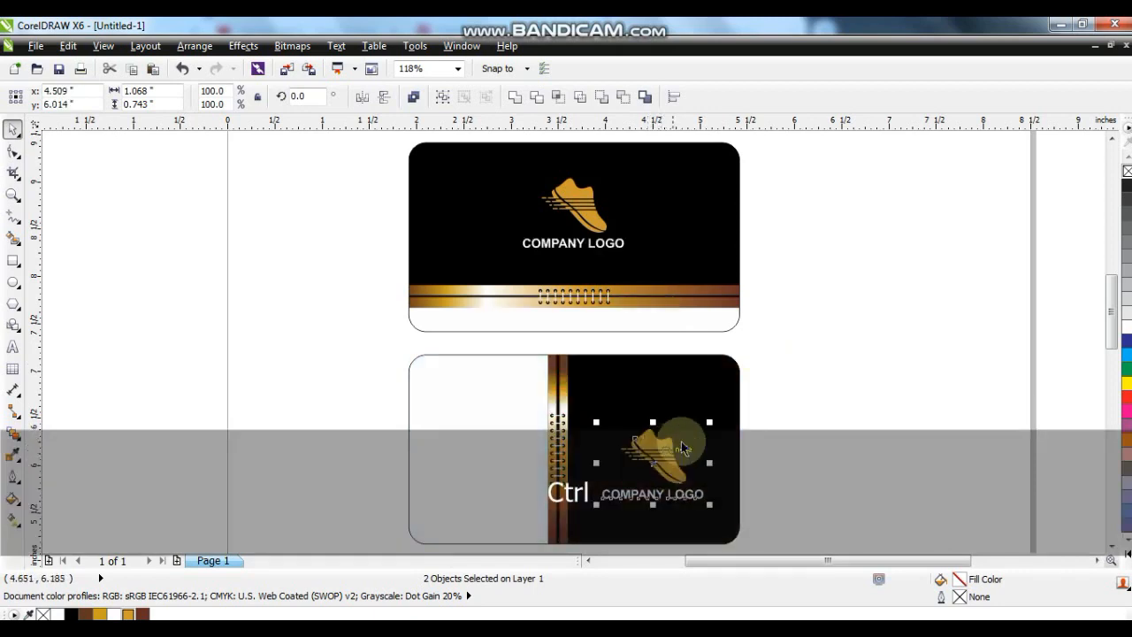
key(ctrl+z)
click(768, 393)
Duplicate only the COMPANY LOGO text from the first card into the black area above the second card's shoe logo.
click(579, 252)
drag(579, 252, 680, 404)
right_click(680, 404)
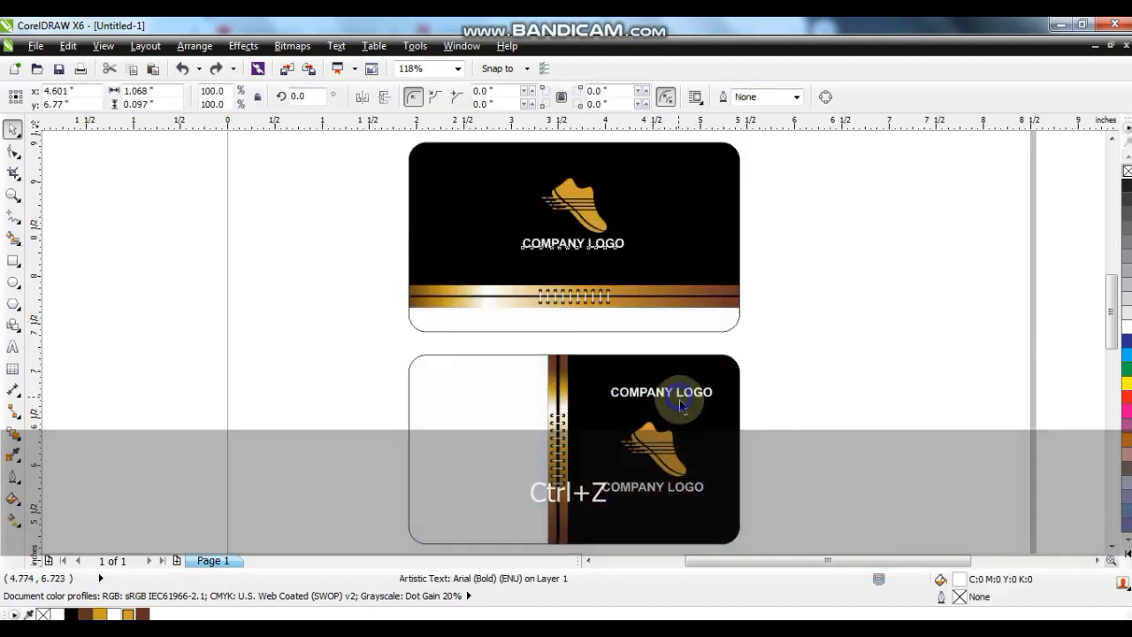
click(710, 422)
Replace the wording of the text copy above the second card's shoe with "Name of CEO".
key(shift+F2)
key(Escape)
click(685, 234)
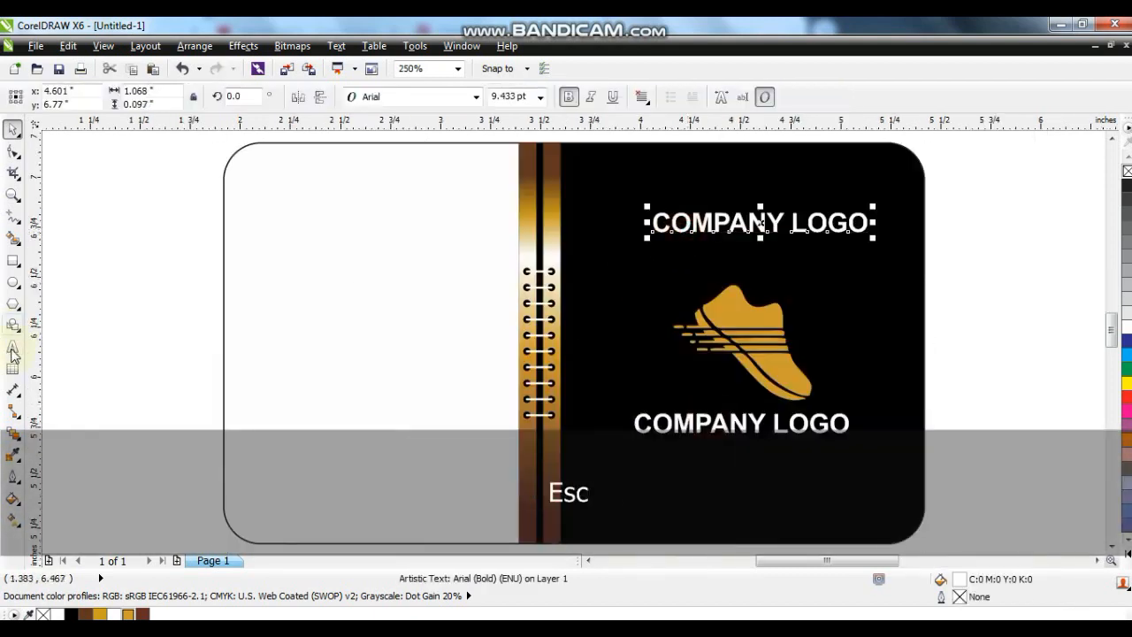
key(shift+Home)
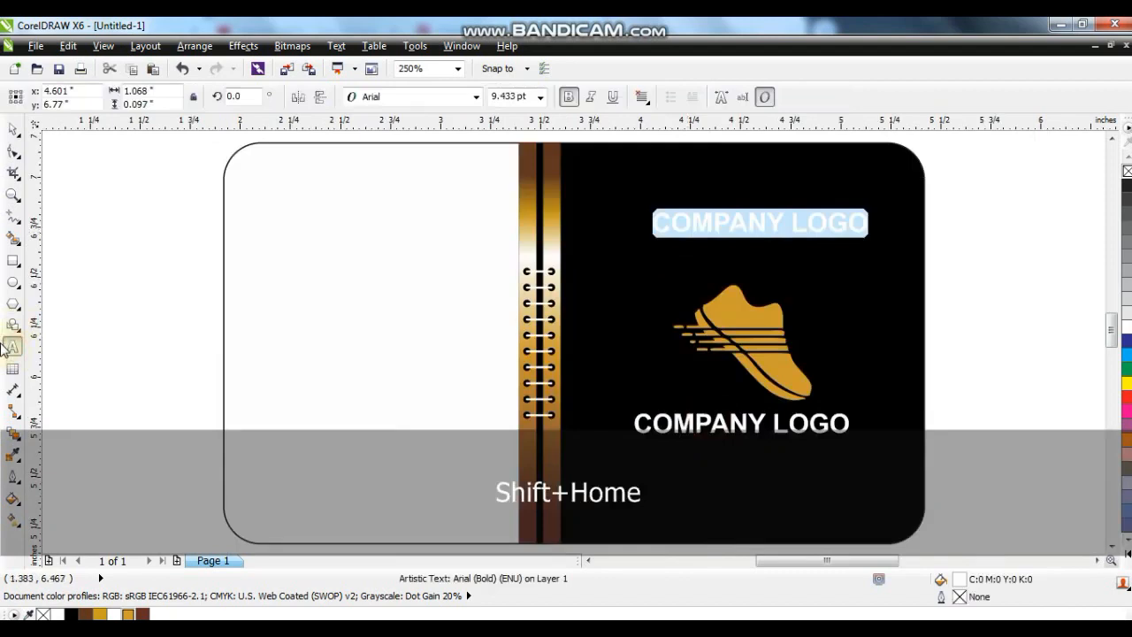
key(Caps_Lock)
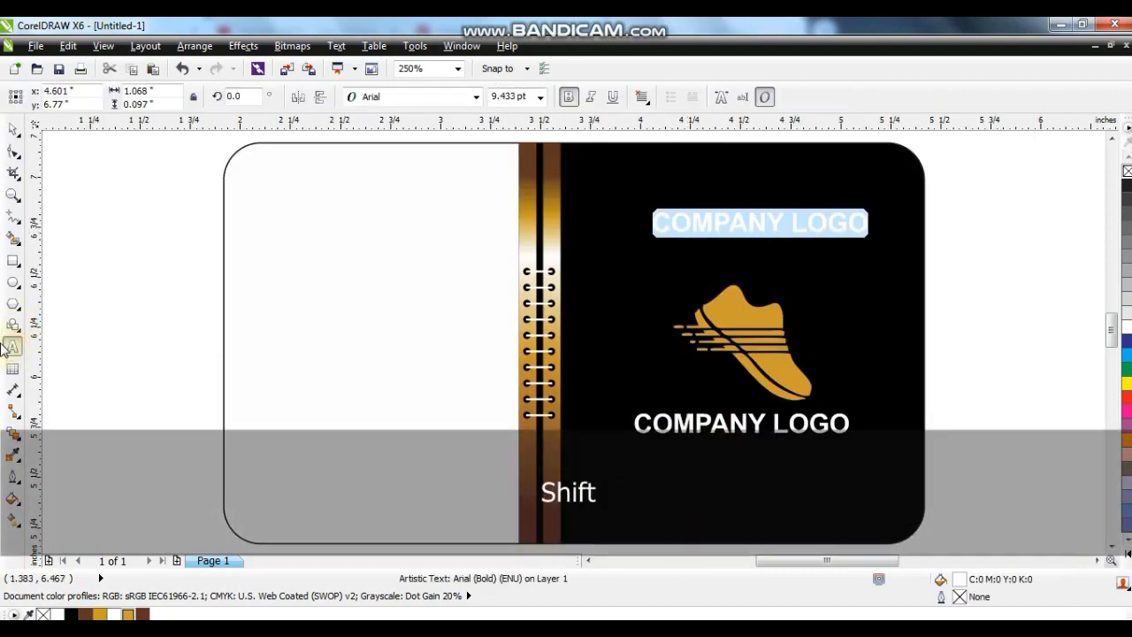
text(Name of EO)
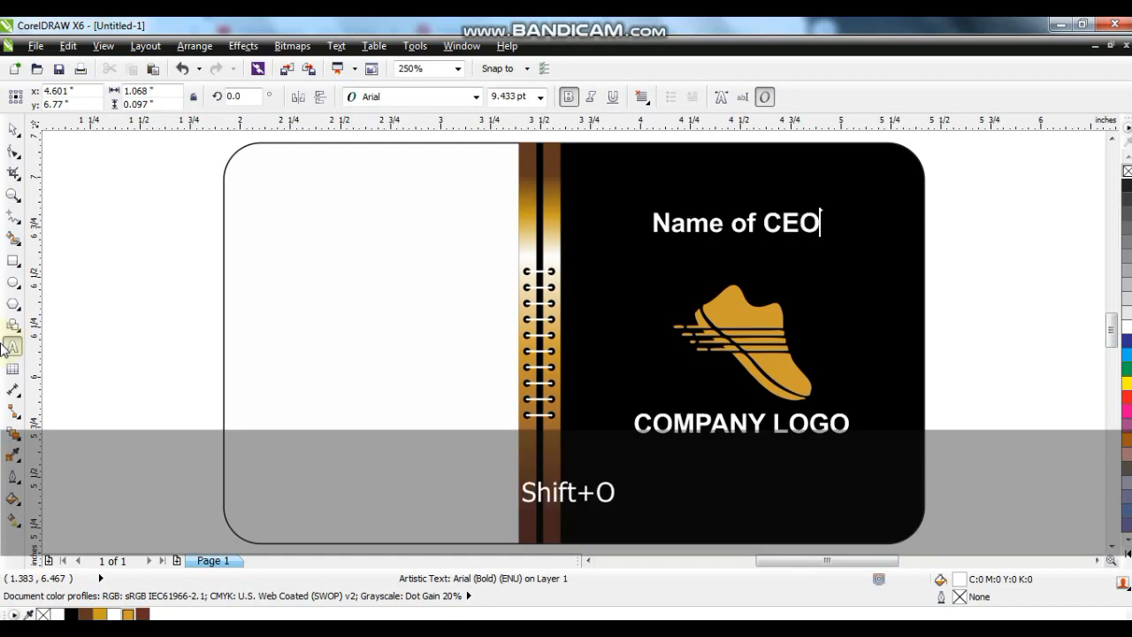
click(12, 129)
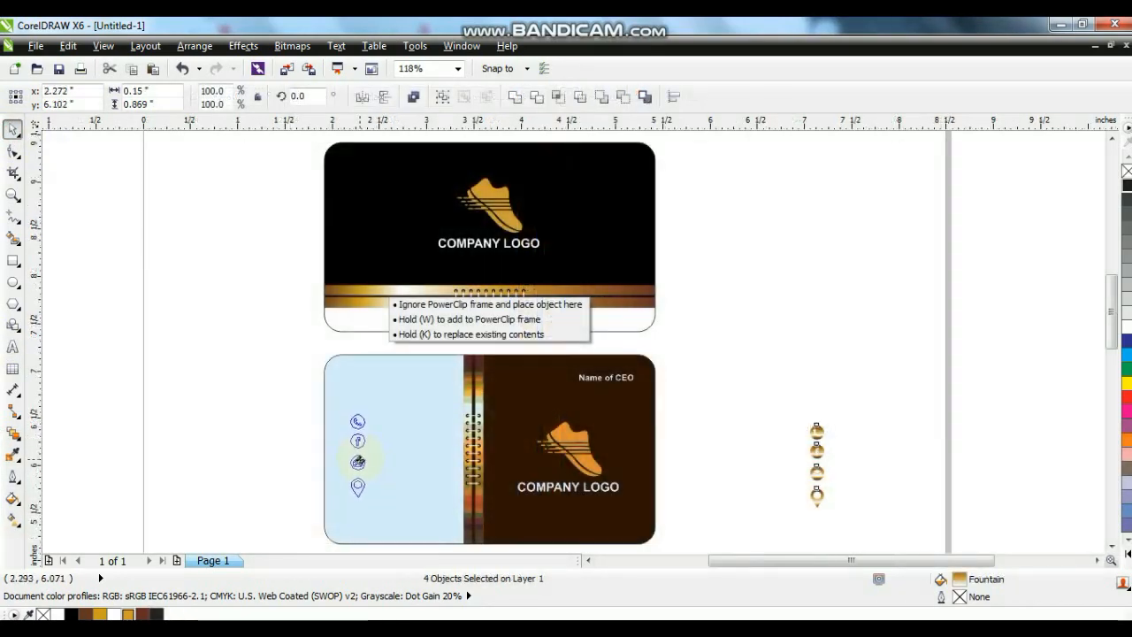
Place the phone, Facebook, mail and location icons in a column on the second card's white section and fill them black.
drag(421, 458, 423, 460)
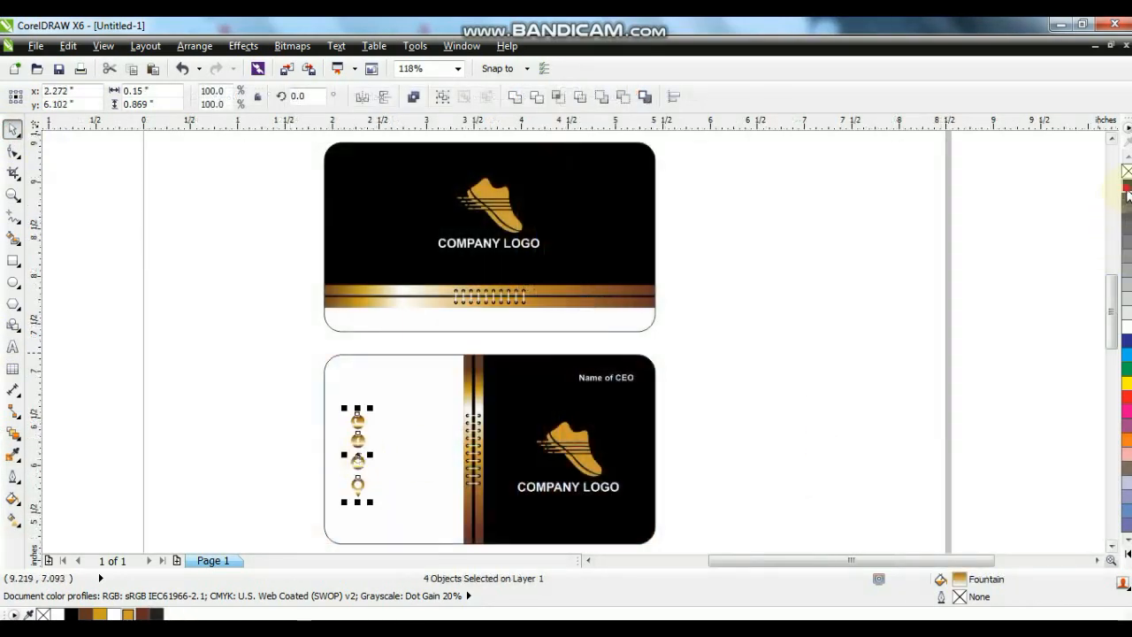
click(381, 354)
key(shift+F2)
drag(170, 216, 356, 491)
drag(305, 358, 283, 357)
click(154, 347)
Copy the "Name of CEO" text beside the phone icon, fill it black, and duplicate it beside each of the other three icons.
drag(805, 202, 351, 422)
click(1127, 185)
right_click(353, 331)
right_click(347, 374)
click(169, 416)
scroll(279, 415, down, 2)
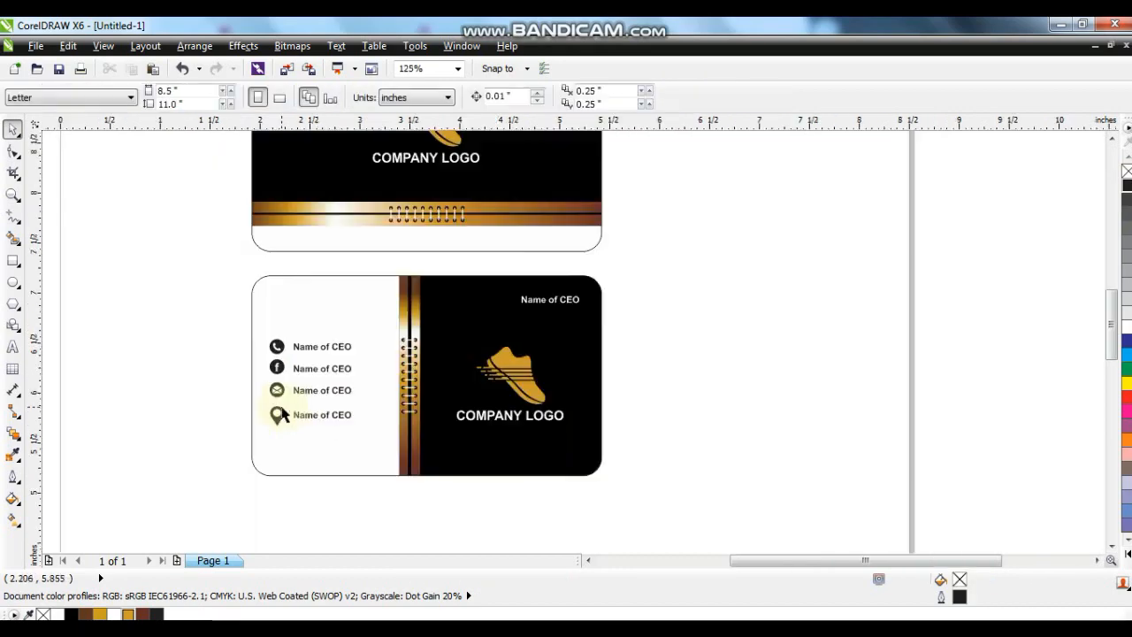
key(F4)
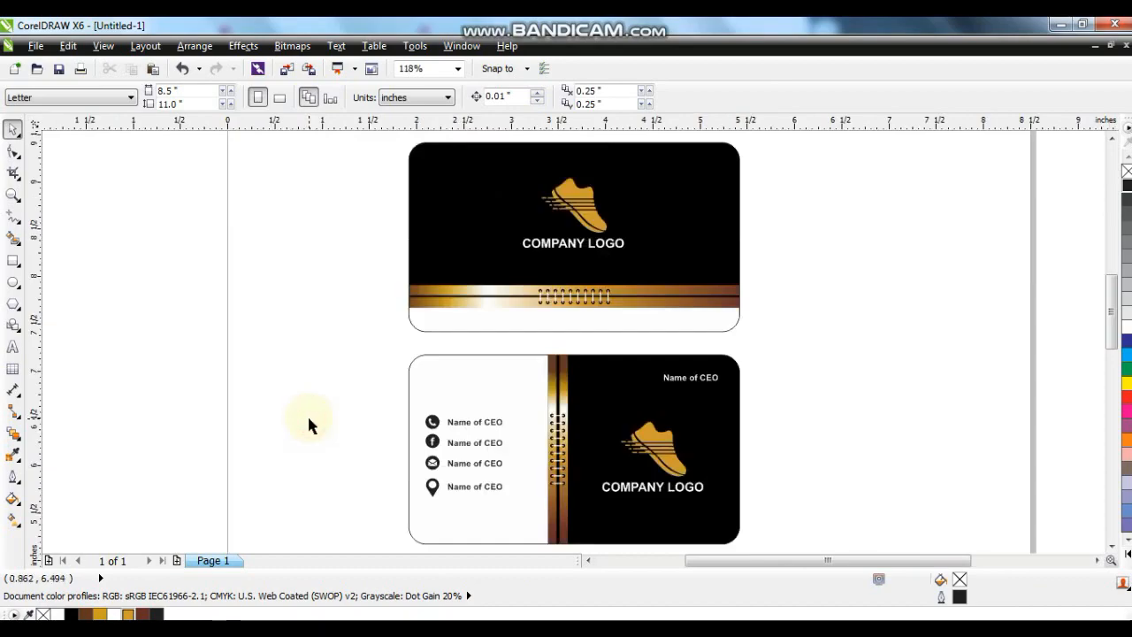